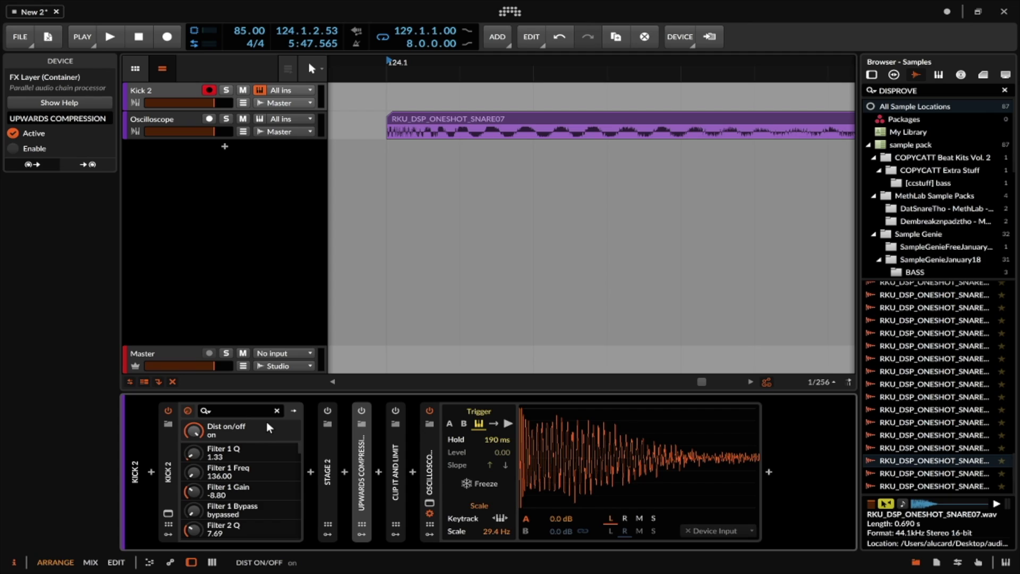
# Open the Kick 2 synth's plugin window and mute the Click 1 and Click 2 layers.
pyautogui.click(169, 445)
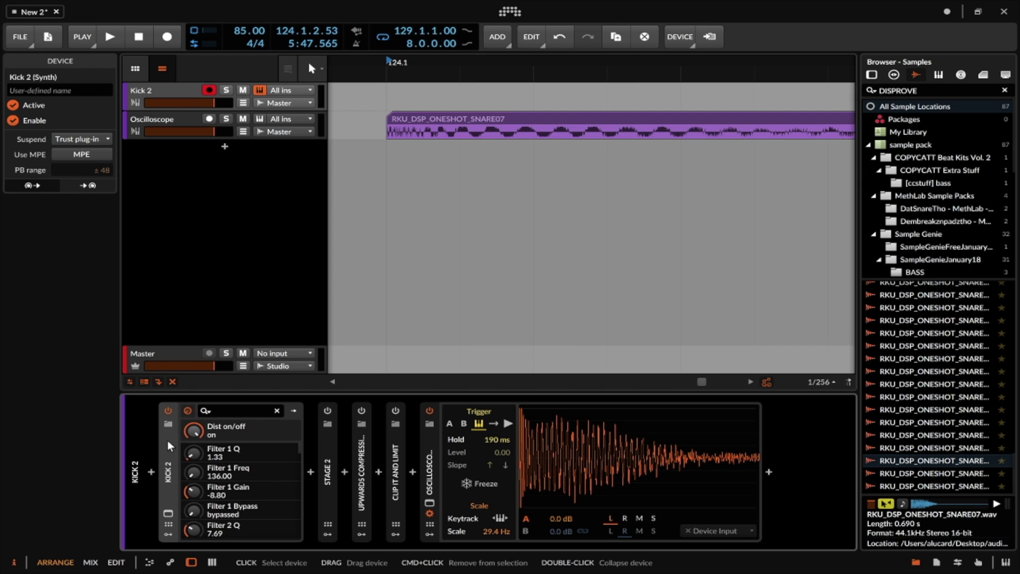
pyautogui.click(168, 514)
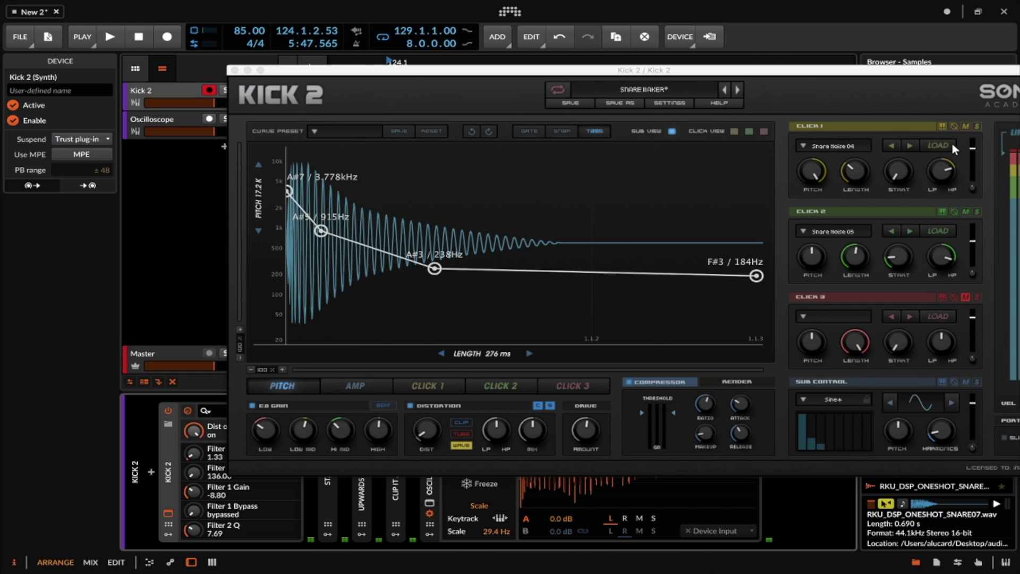
pyautogui.click(966, 126)
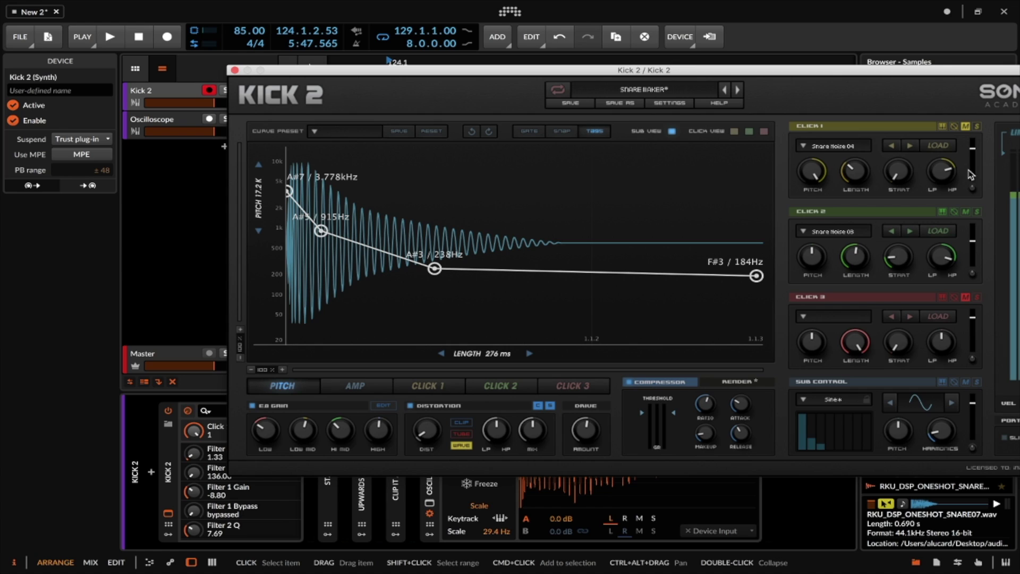
pyautogui.click(966, 211)
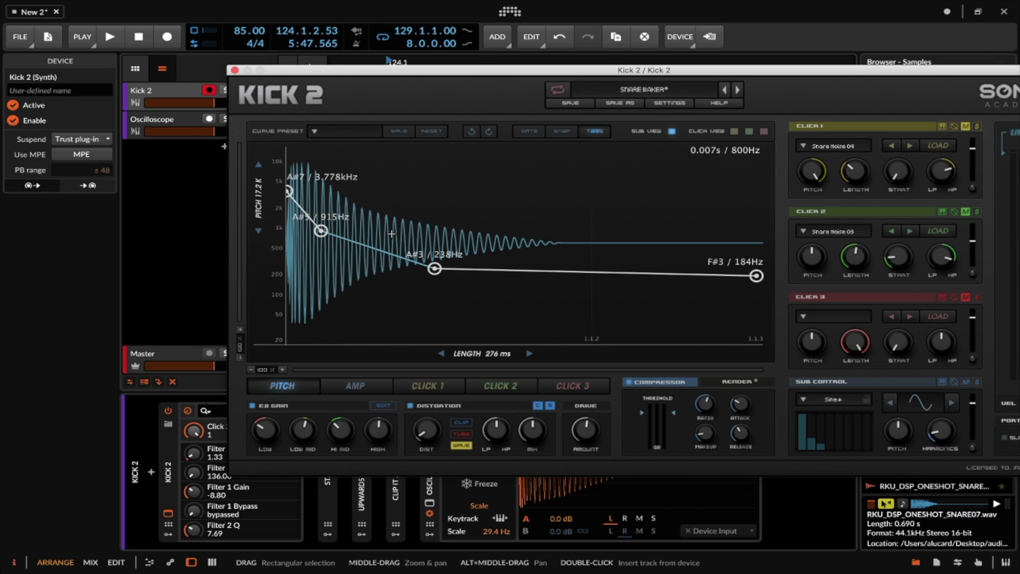
# Try the pitch envelope's end point at about 96 Hz, 195 Hz and 20 Hz.
pyautogui.moveTo(756, 276); pyautogui.dragTo(756, 293)
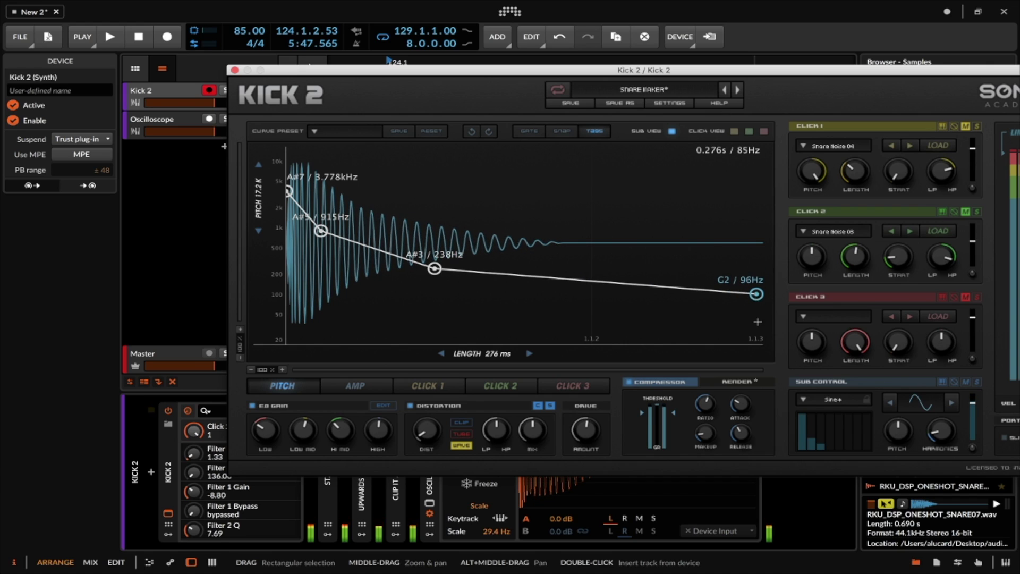
pyautogui.moveTo(756, 293)
pyautogui.mouseDown()
pyautogui.moveTo(756, 318)
pyautogui.moveTo(757, 235)
pyautogui.moveTo(756, 289)
pyautogui.moveTo(756, 274)
pyautogui.mouseUp()
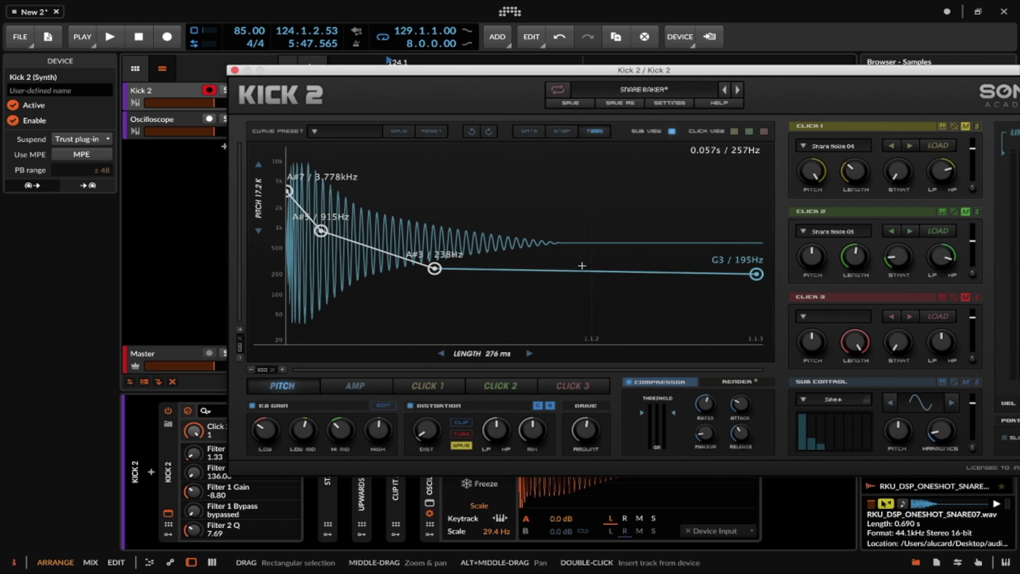
pyautogui.moveTo(755, 274); pyautogui.dragTo(756, 338)
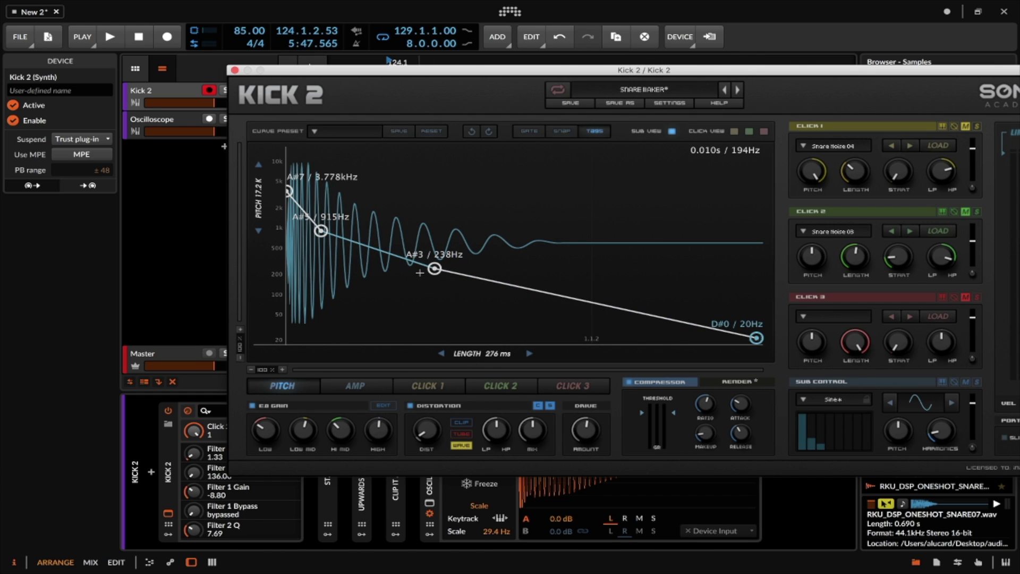
# Try reshaping the pitch envelope's two middle points, ending with them at about 393 Hz and 57 Hz.
pyautogui.moveTo(321, 230); pyautogui.dragTo(408, 206)
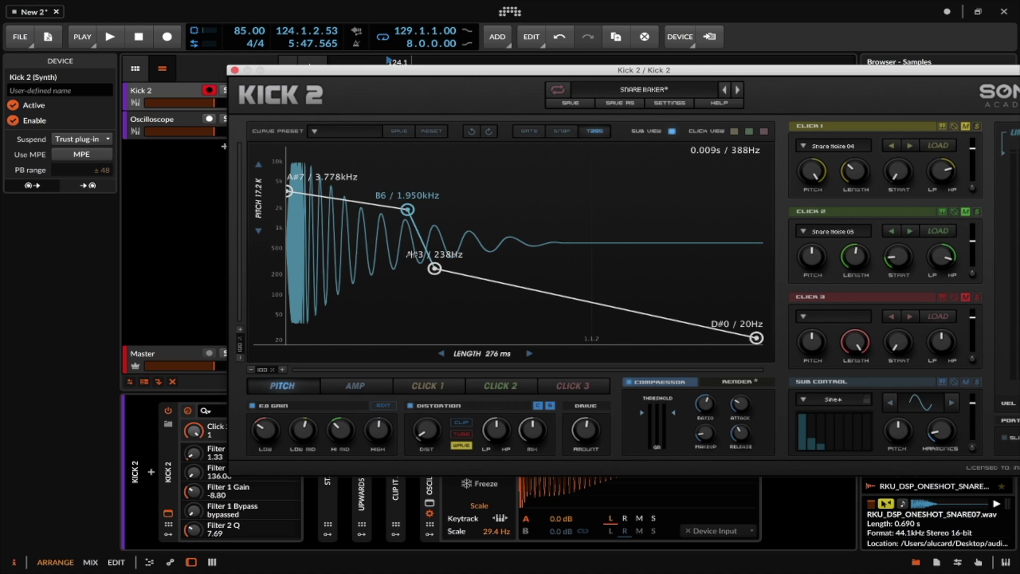
pyautogui.moveTo(435, 269); pyautogui.dragTo(495, 268)
pyautogui.moveTo(407, 210); pyautogui.dragTo(288, 254)
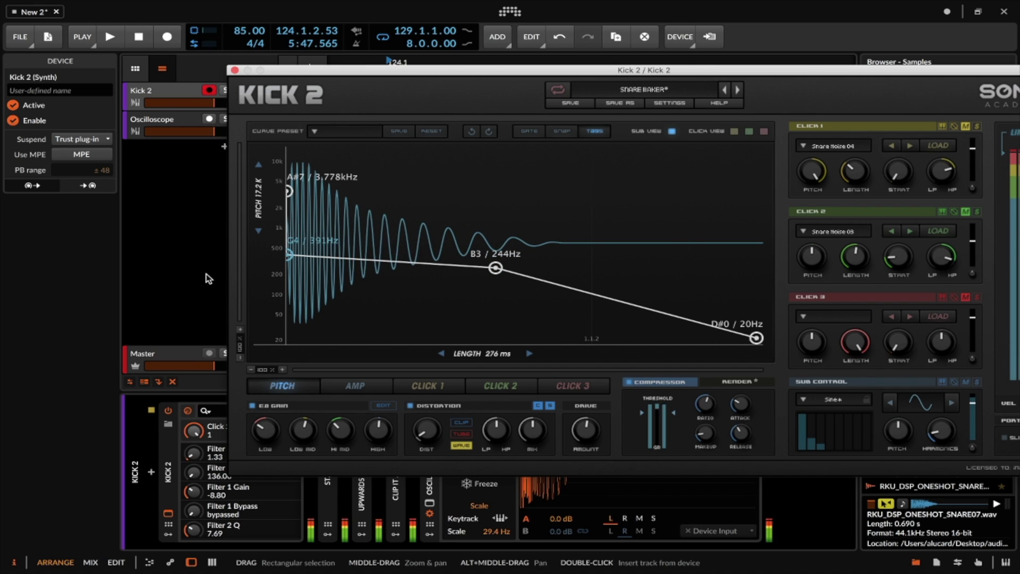
pyautogui.moveTo(495, 267); pyautogui.dragTo(497, 308)
pyautogui.moveTo(298, 260); pyautogui.dragTo(320, 255)
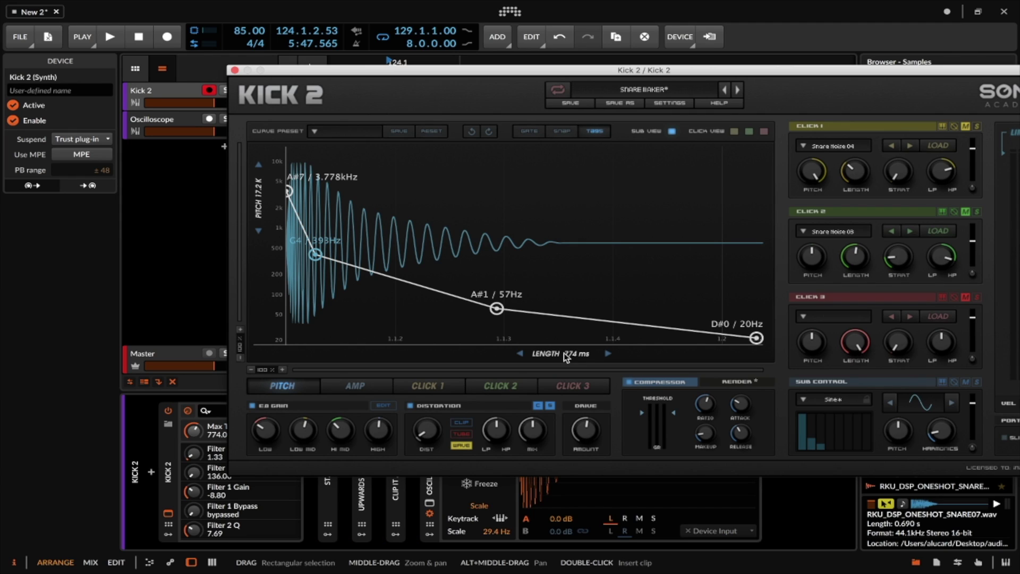
# Undo all the trial edits to the pitch envelope points.
pyautogui.click(471, 132)
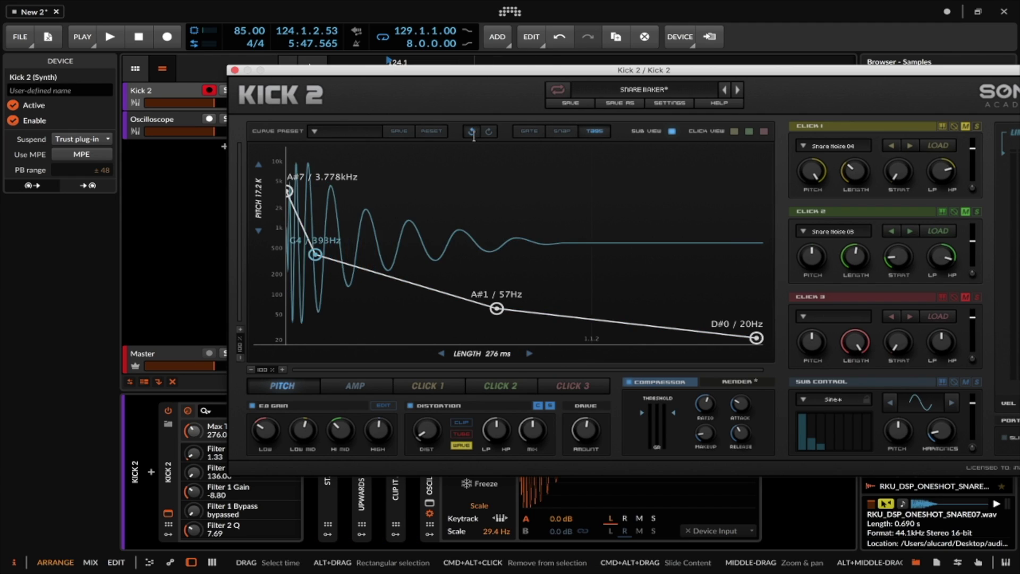
pyautogui.click(471, 131)
pyautogui.click(471, 131)
pyautogui.click(472, 131)
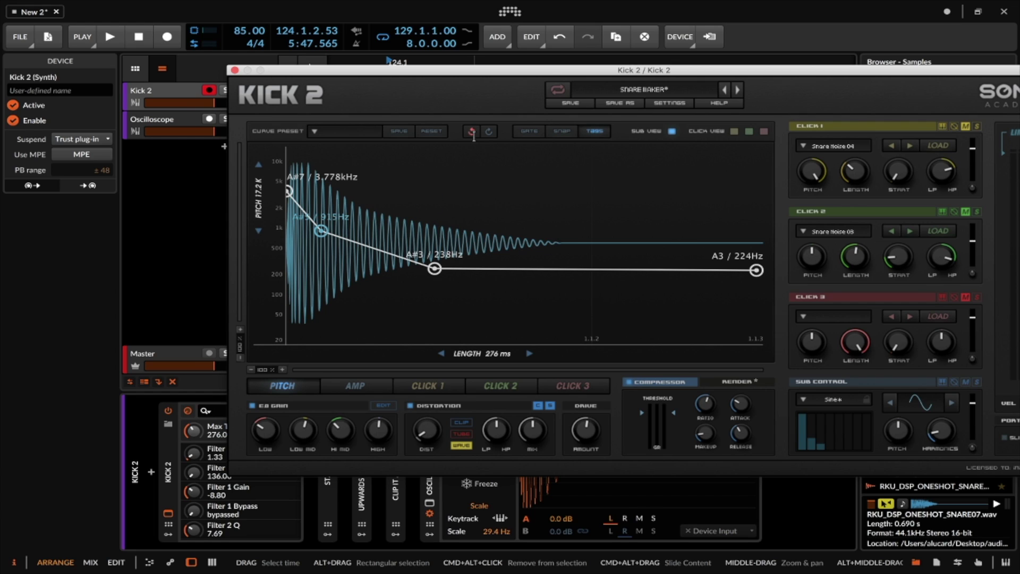
pyautogui.click(471, 131)
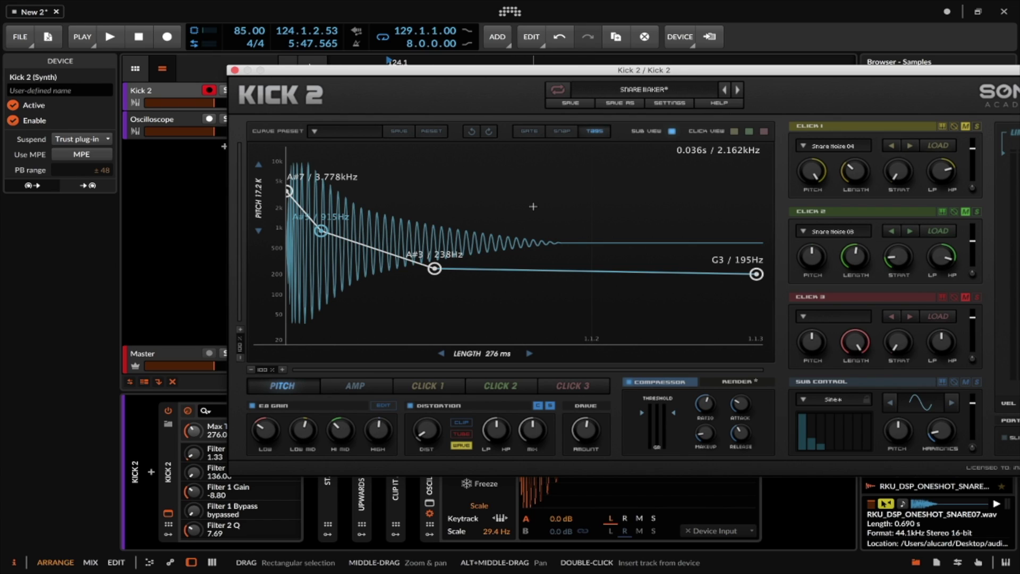
pyautogui.click(471, 132)
pyautogui.click(472, 131)
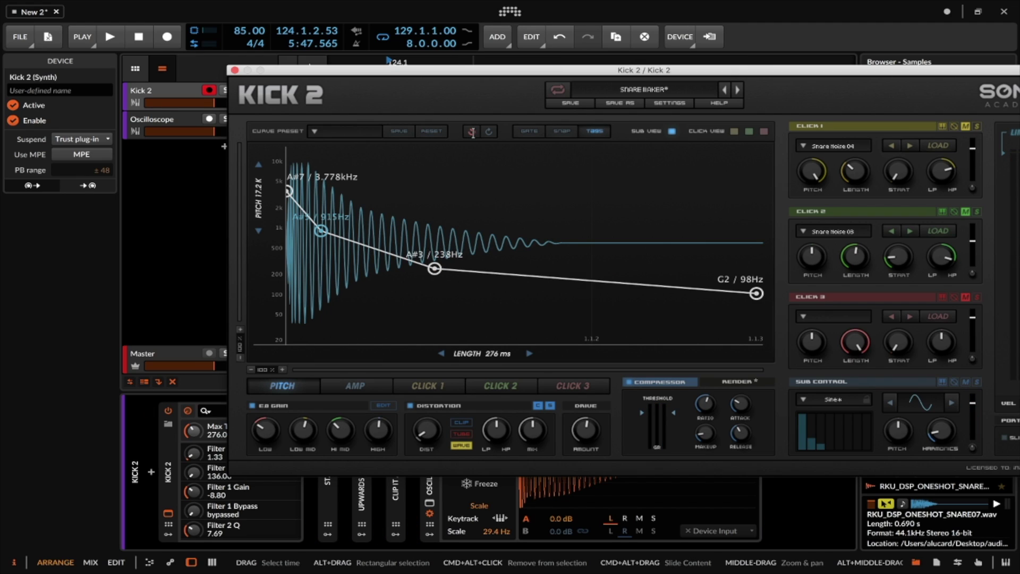
pyautogui.click(472, 132)
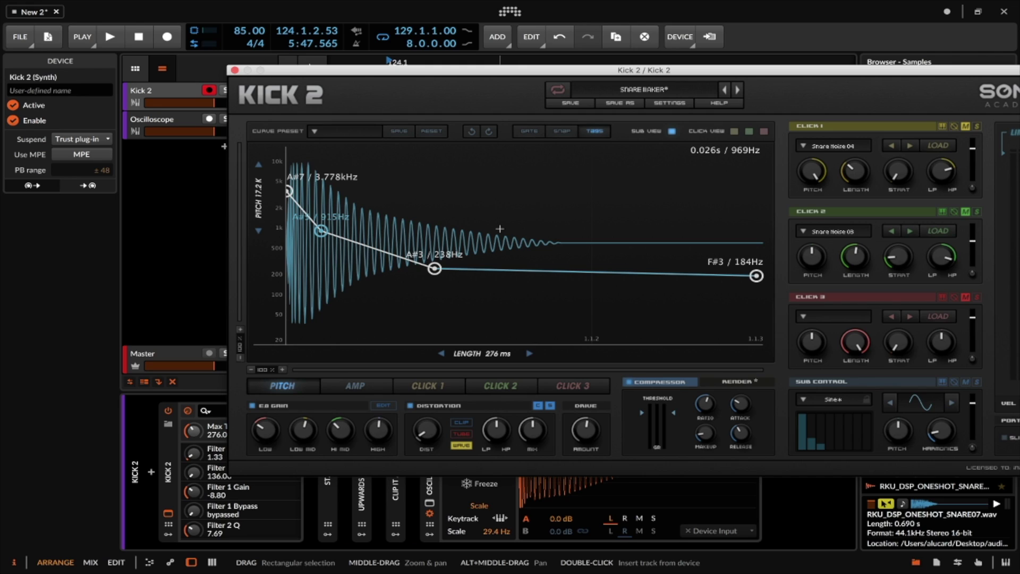
# Unmute the Click 1 and Click 2 layers and look through the factory Snares presets for Click 1.
pyautogui.click(965, 126)
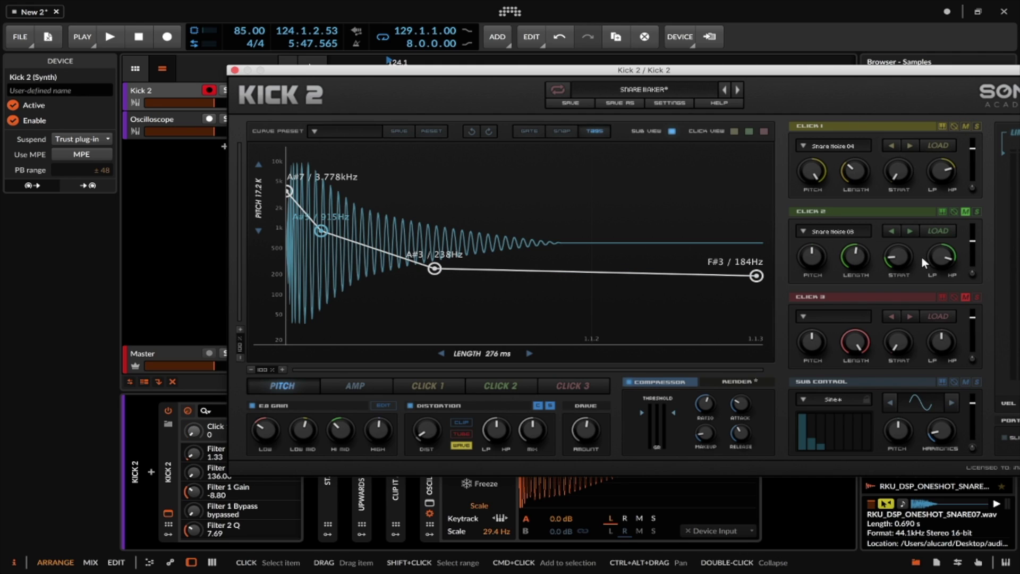
pyautogui.click(965, 212)
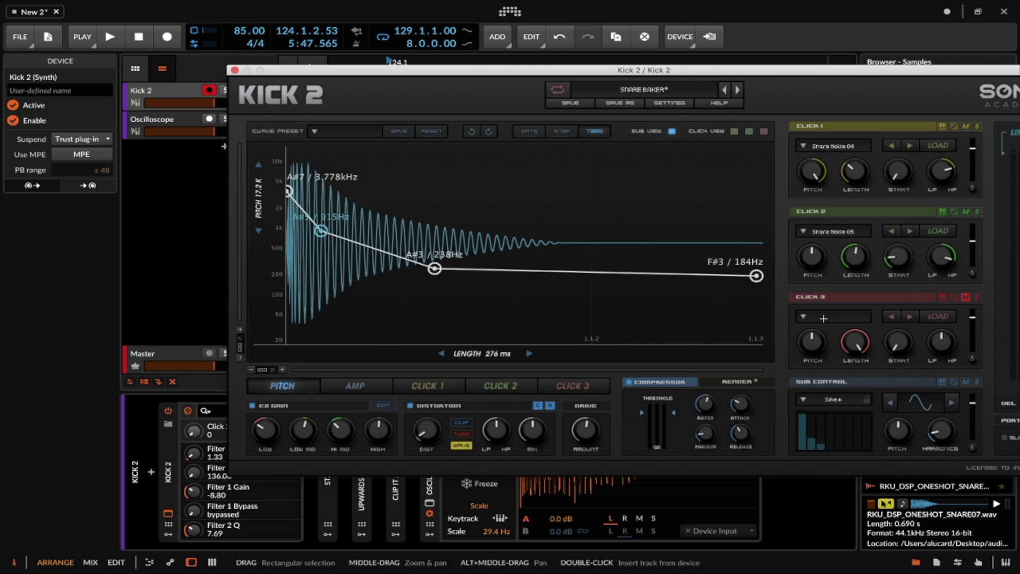
pyautogui.click(828, 145)
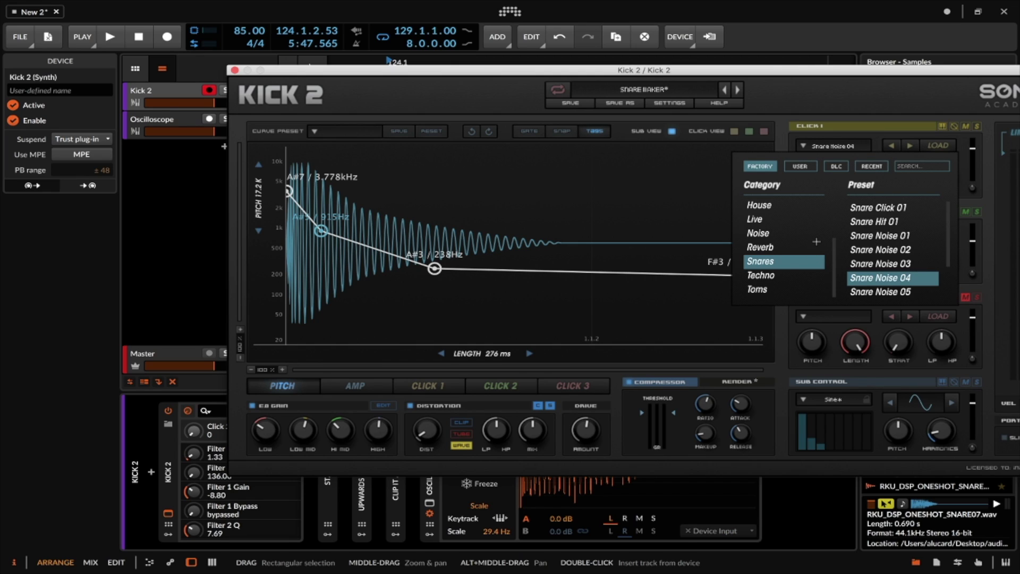
pyautogui.click(788, 115)
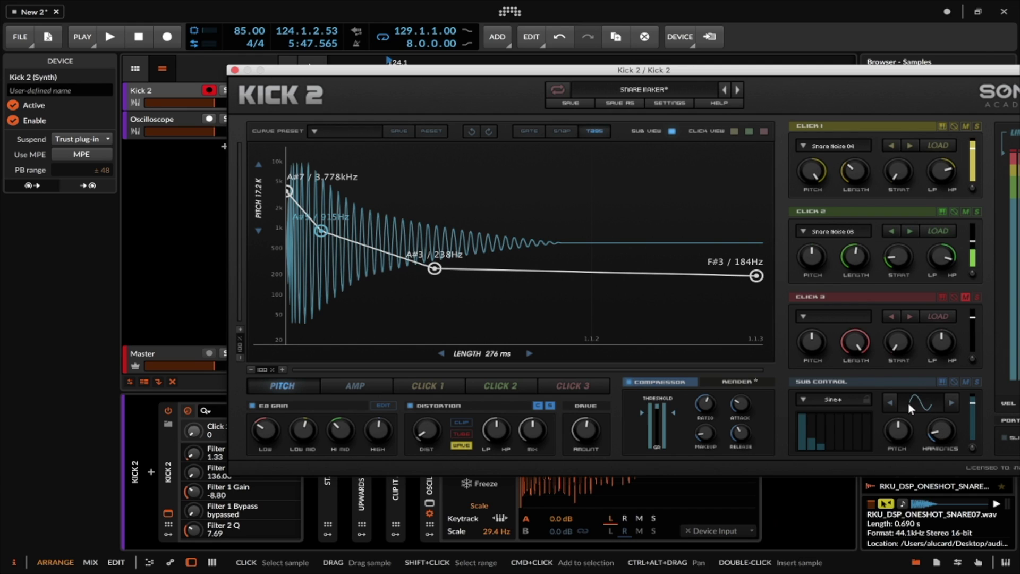
# Display Kick 2's EQ curve and compare the sound with the EQ switched off and back on.
pyautogui.click(386, 405)
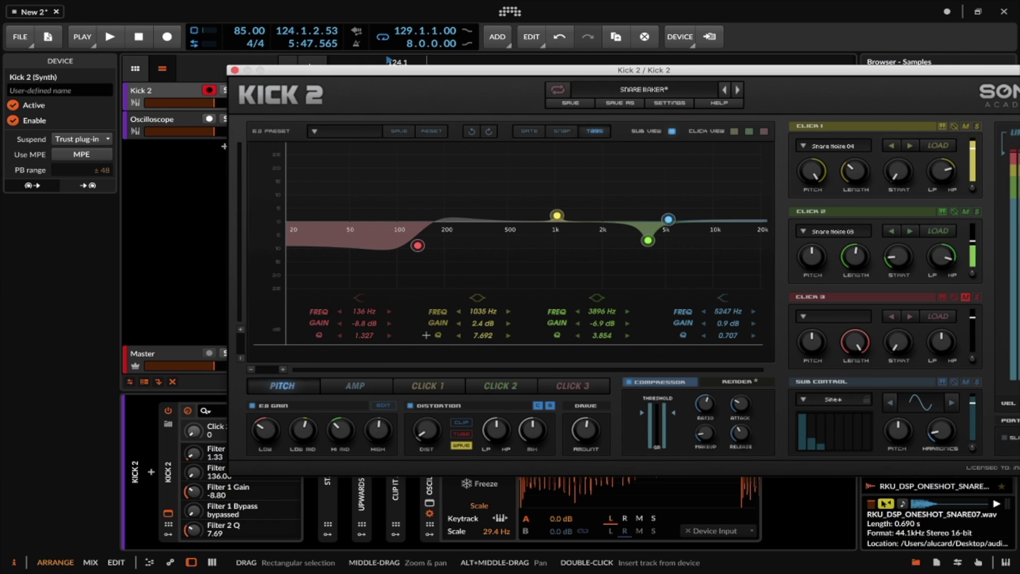
pyautogui.click(253, 406)
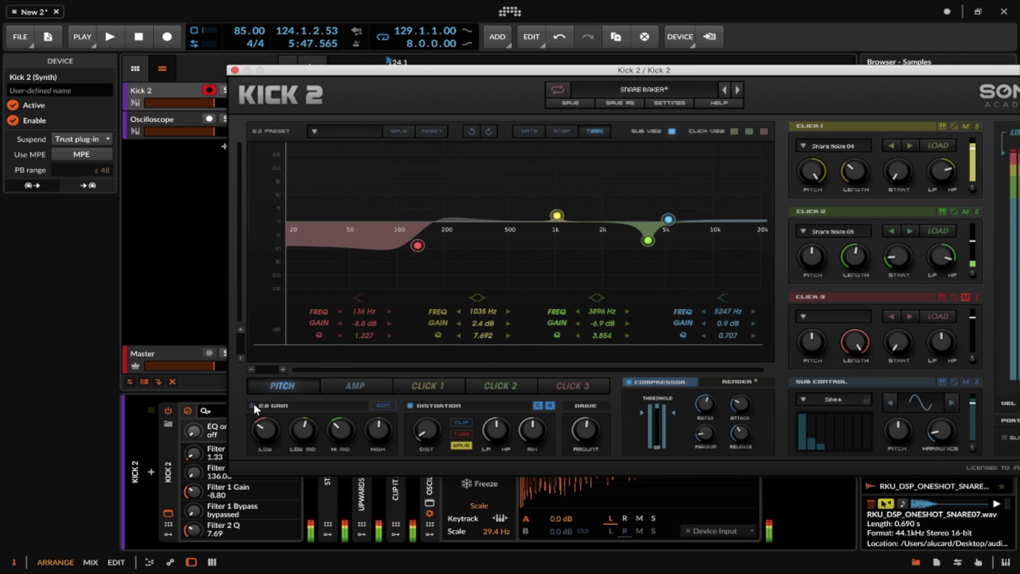
pyautogui.click(254, 404)
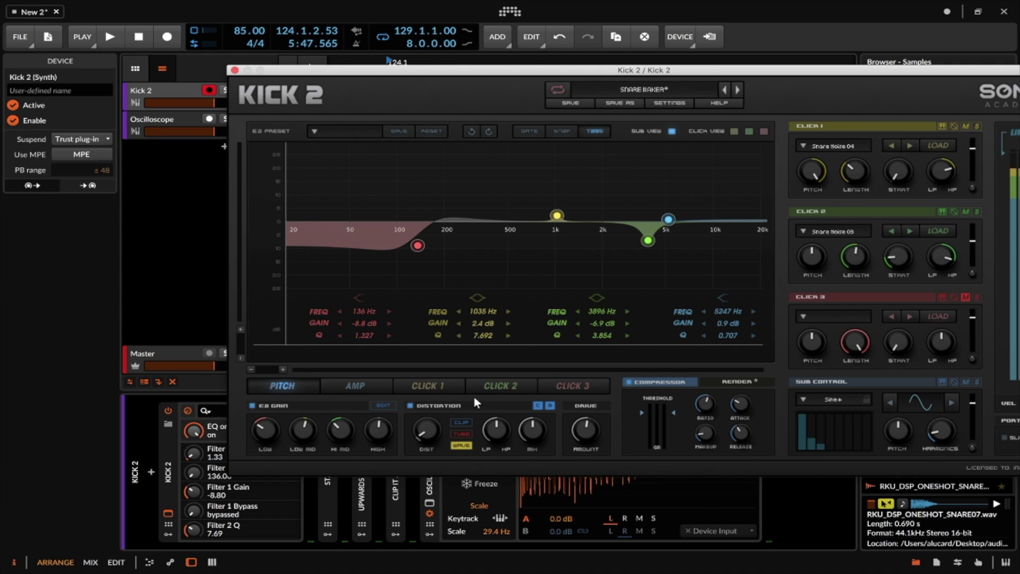
# Compare the sound with Kick 2's distortion and compressor each switched off and back on.
pyautogui.click(411, 405)
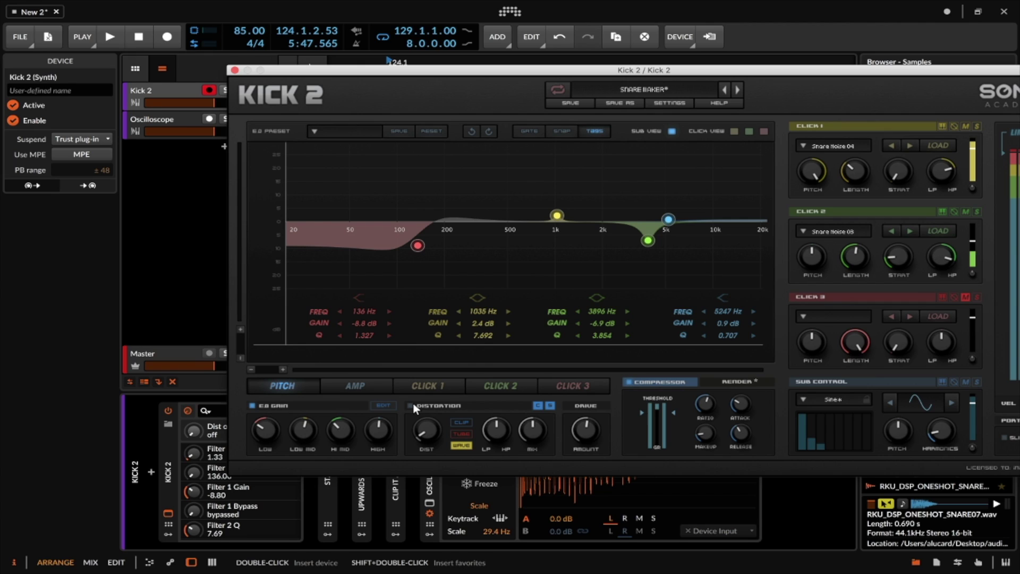
pyautogui.click(411, 404)
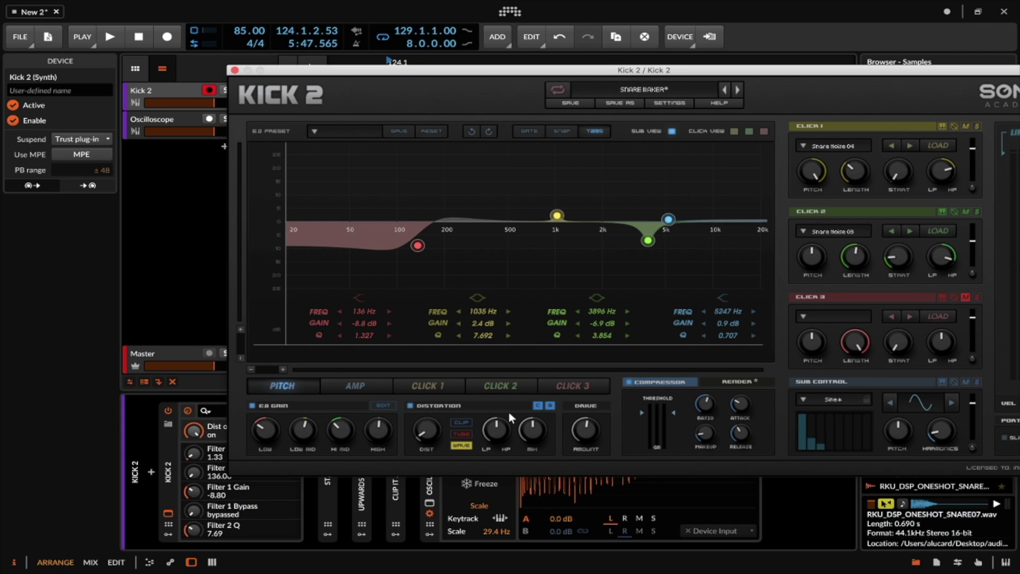
pyautogui.click(629, 381)
pyautogui.click(629, 381)
# Close the Kick 2 plugin window, collapse its device and expand the STAGE 2 container.
pyautogui.click(235, 71)
pyautogui.doubleClick(168, 443)
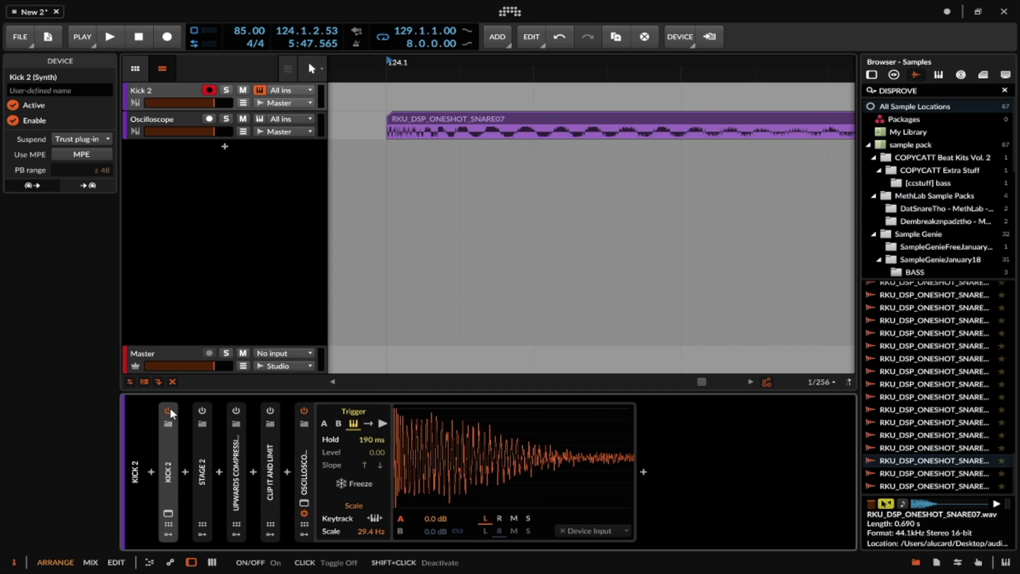
pyautogui.doubleClick(202, 446)
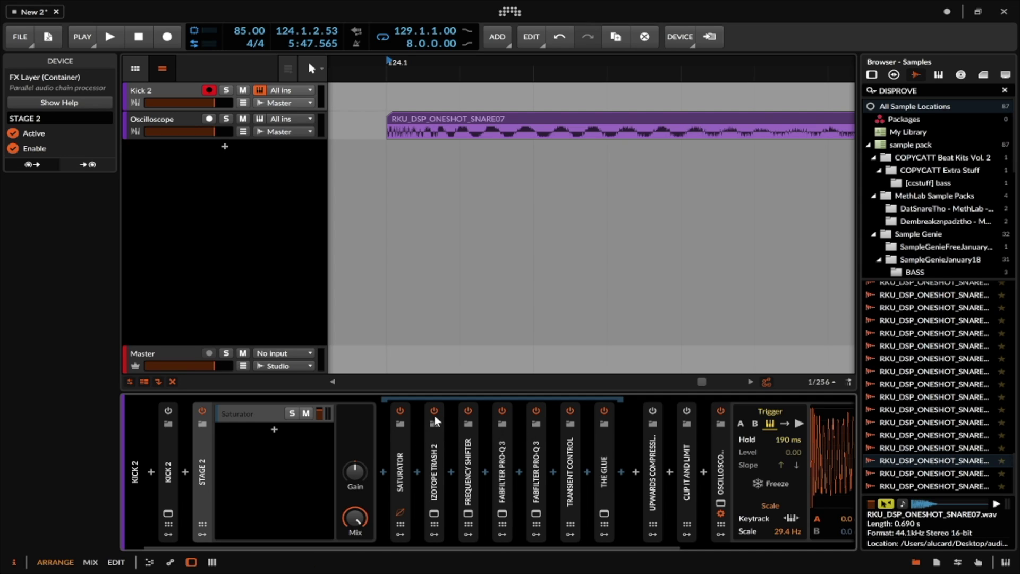
# Switch off the STAGE 2 effects after Saturator, including the second FabFilter Pro-Q 3, Transient Control and The Glue.
pyautogui.click(536, 411)
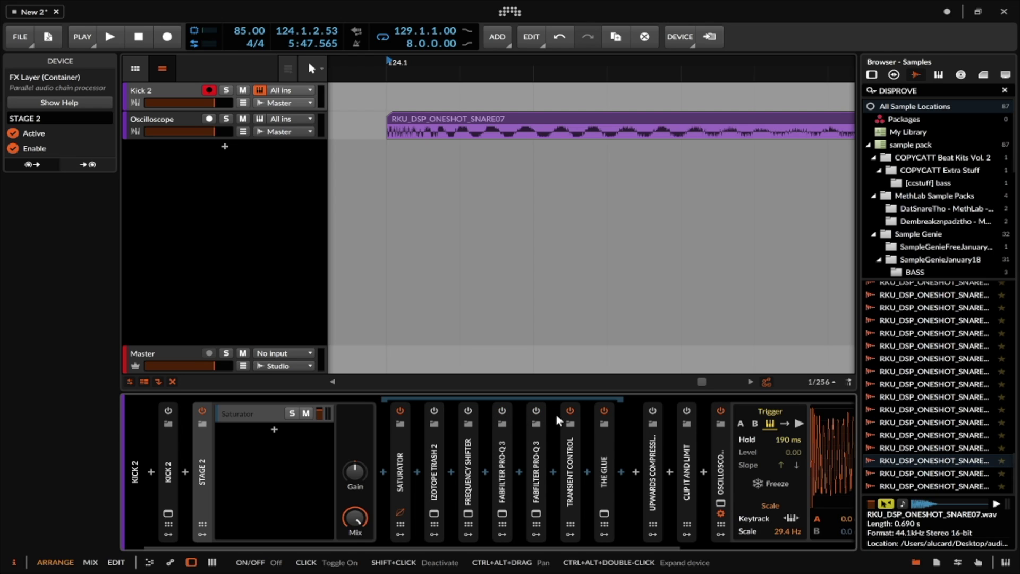
pyautogui.click(570, 411)
pyautogui.click(604, 410)
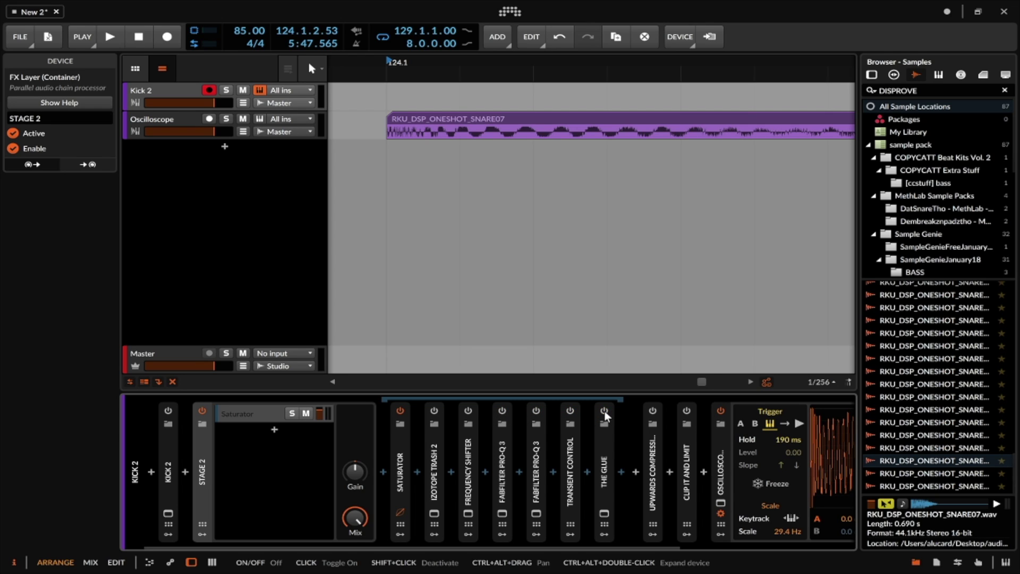
# Examine the Saturator's settings and compare the sound with it off and on, leaving it enabled and collapsed.
pyautogui.click(401, 451)
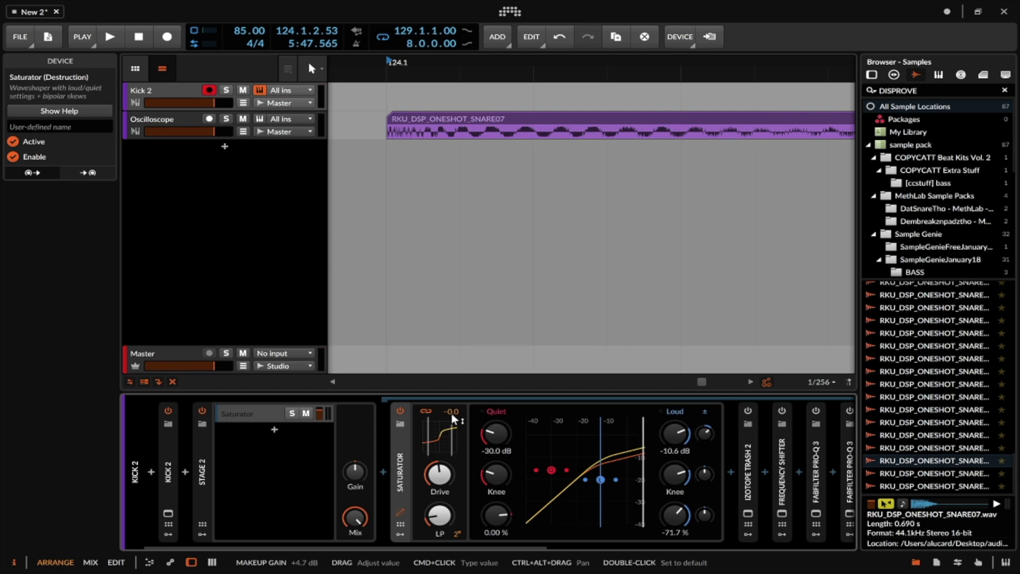
pyautogui.click(400, 412)
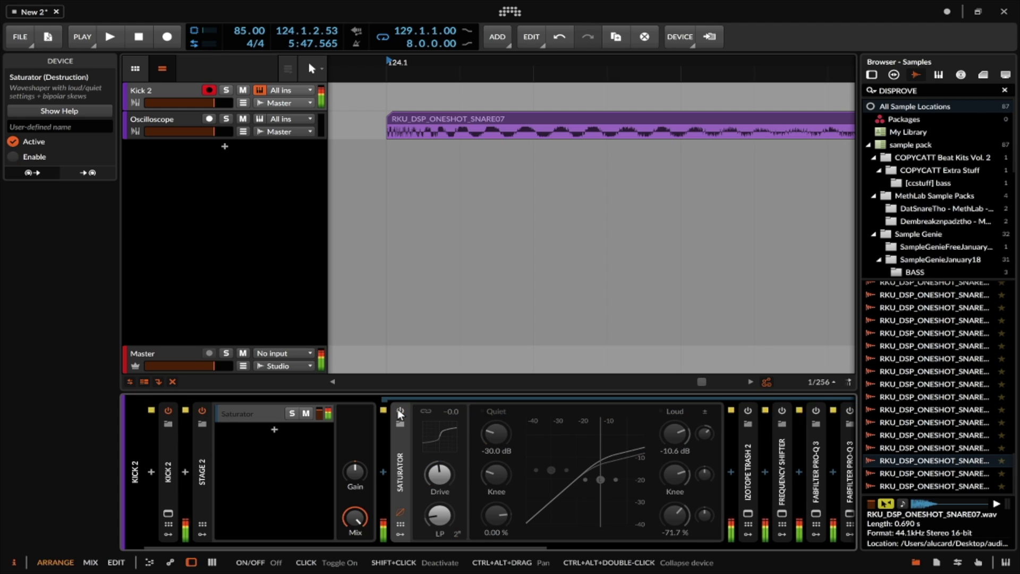
pyautogui.click(400, 412)
pyautogui.doubleClick(401, 461)
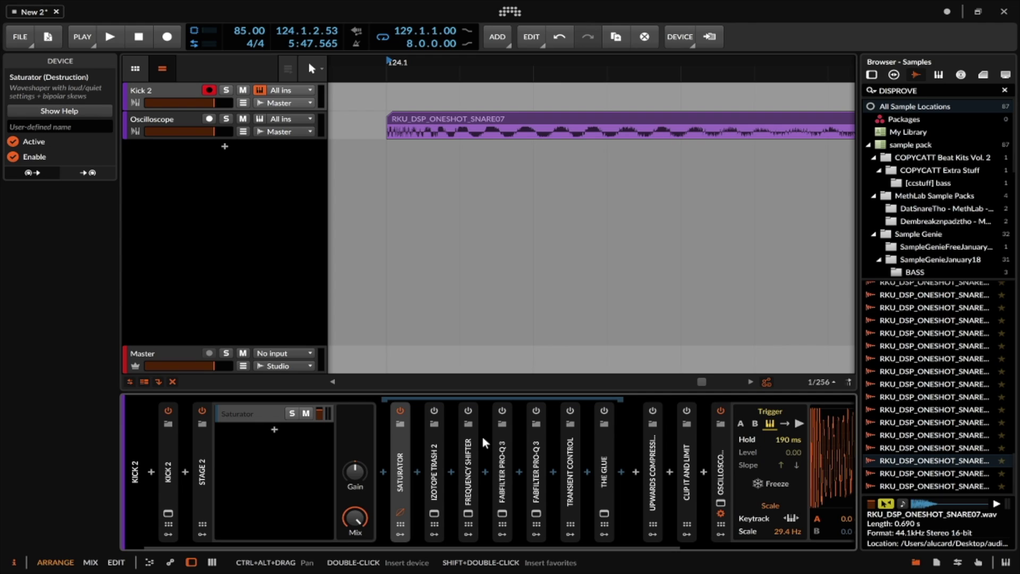
# Enable iZotope Trash 2, open its window and set the Convolve mix to 5.6.
pyautogui.click(434, 410)
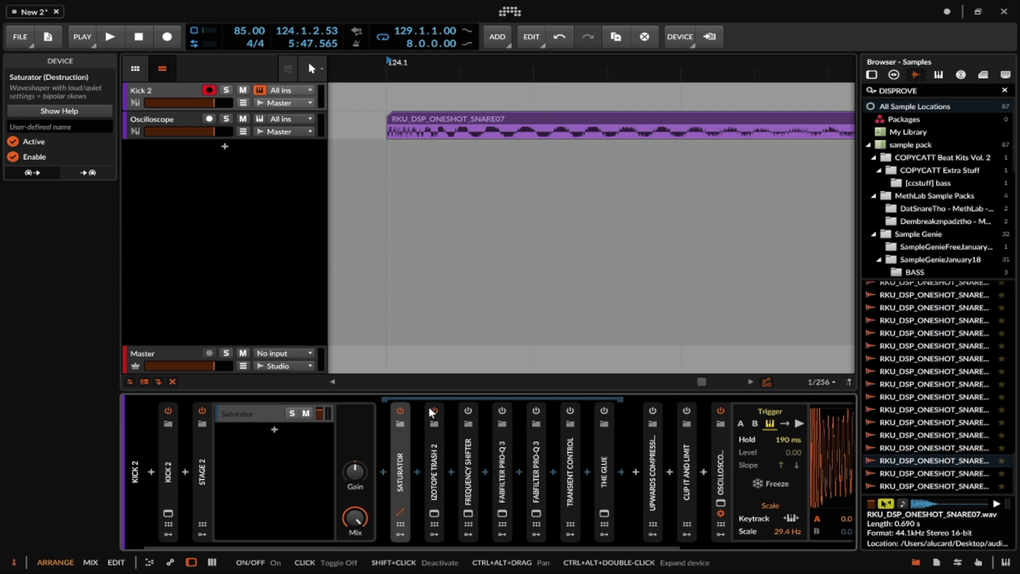
pyautogui.doubleClick(434, 454)
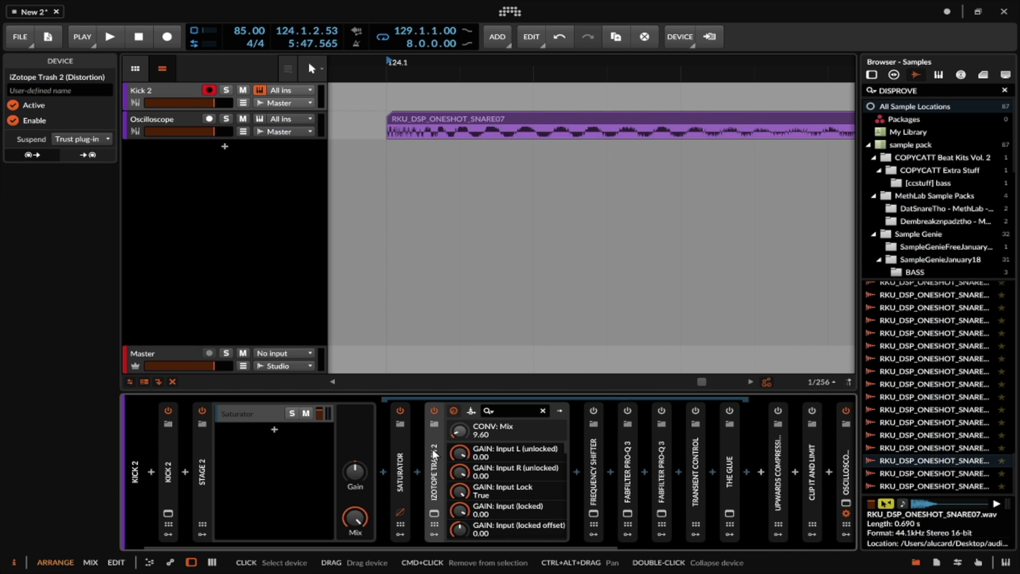
pyautogui.click(435, 512)
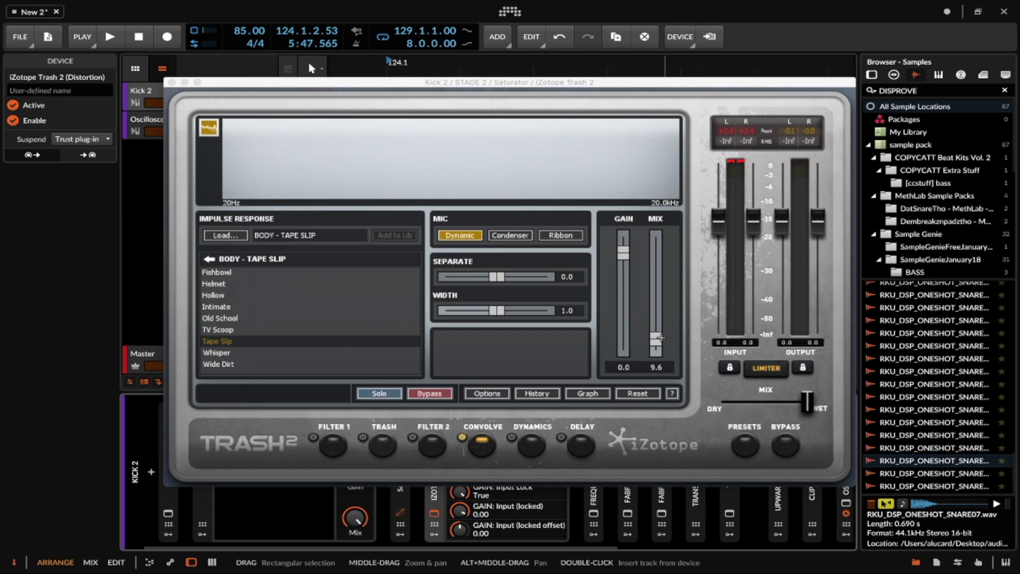
pyautogui.moveTo(657, 338)
pyautogui.mouseDown()
pyautogui.moveTo(657, 229)
pyautogui.moveTo(657, 348)
pyautogui.mouseUp()
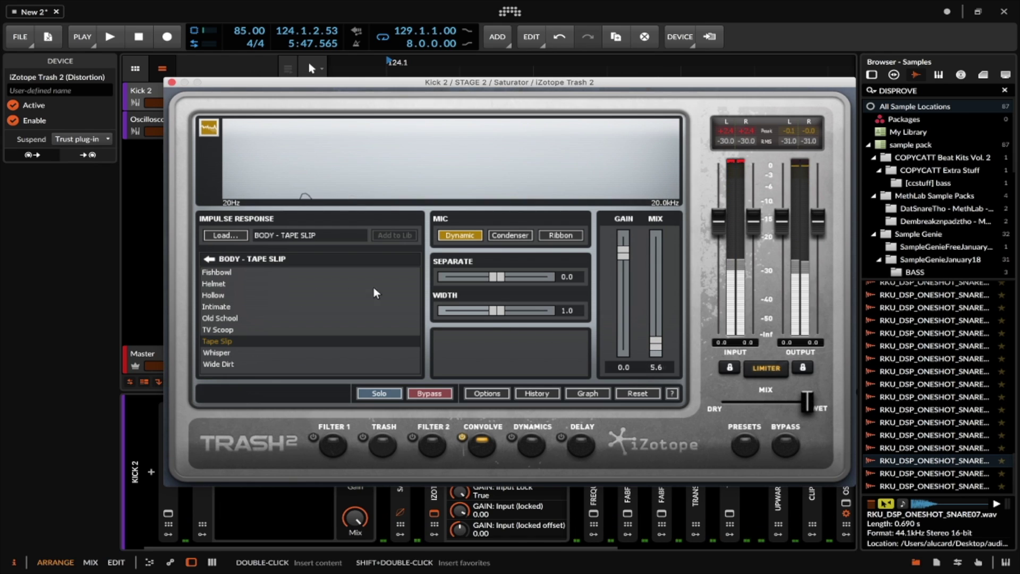
# Close and collapse iZotope Trash 2, and switch on the Frequency Shifter, inspecting its shift setting before collapsing it.
pyautogui.click(171, 82)
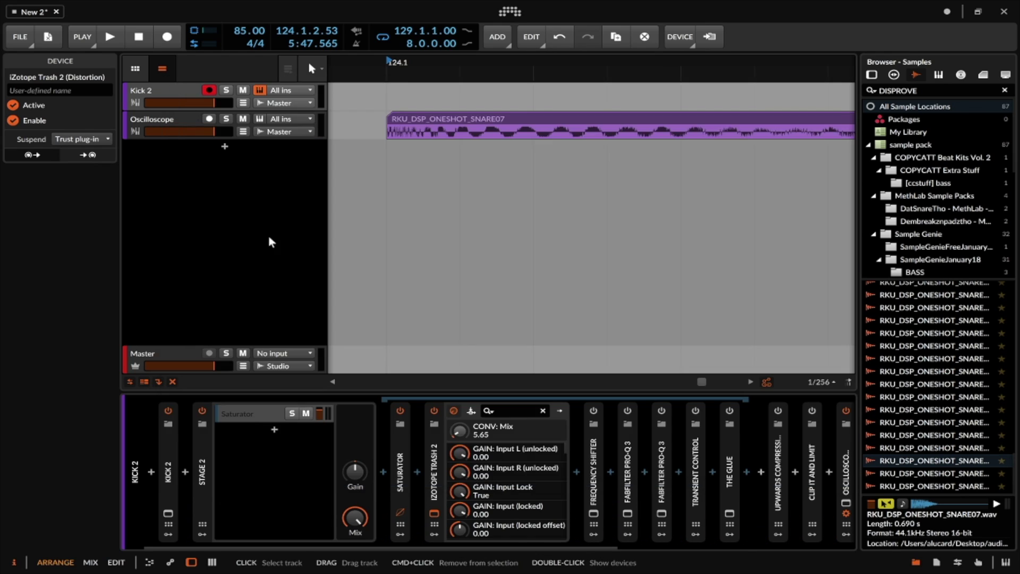
pyautogui.click(435, 513)
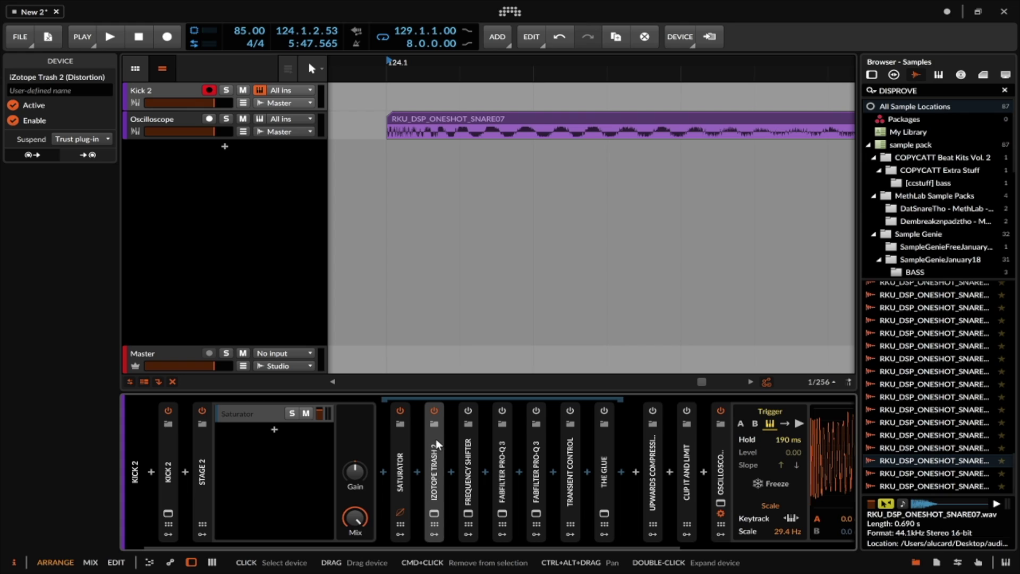
pyautogui.doubleClick(468, 468)
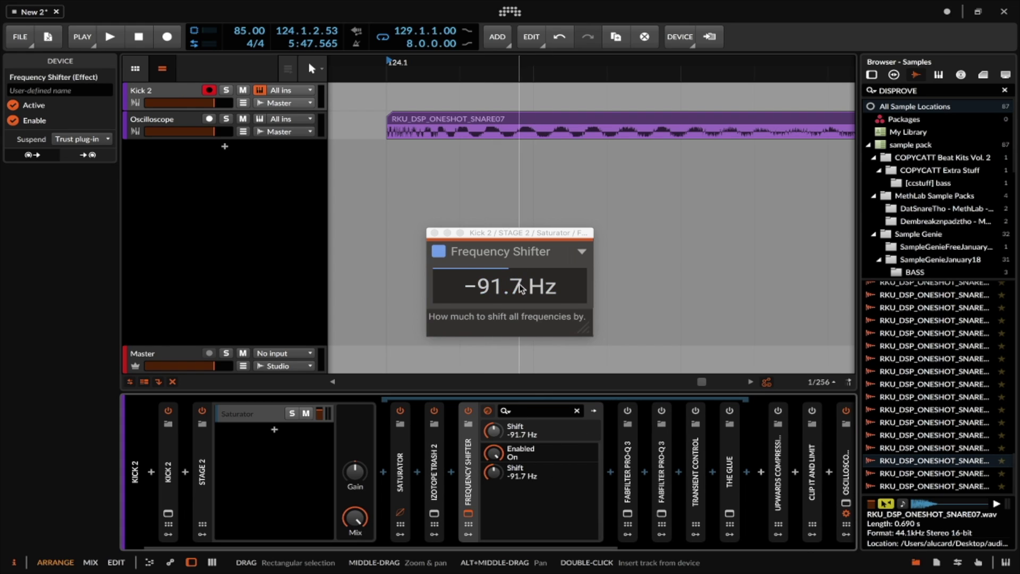
pyautogui.click(435, 233)
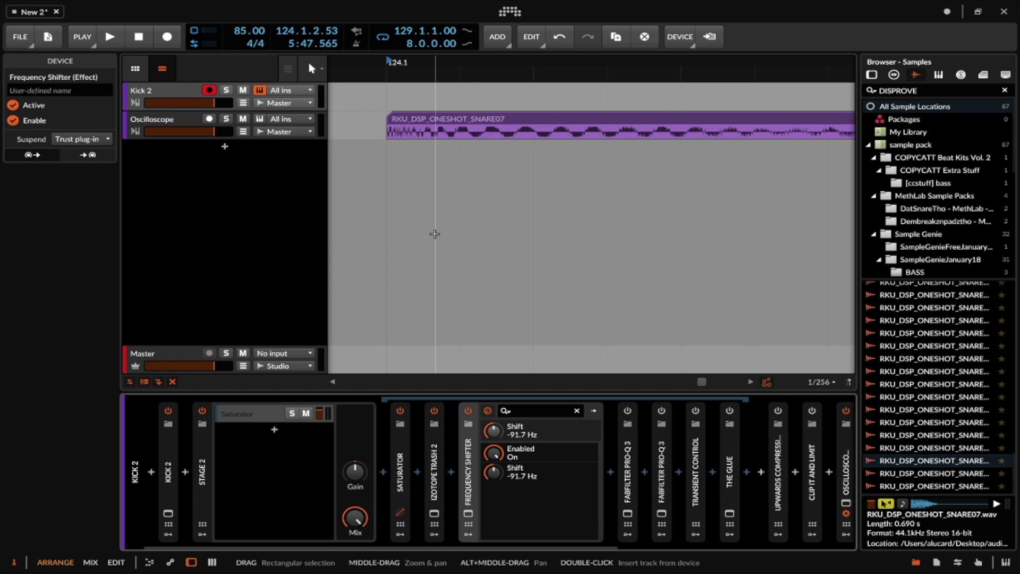
pyautogui.doubleClick(468, 451)
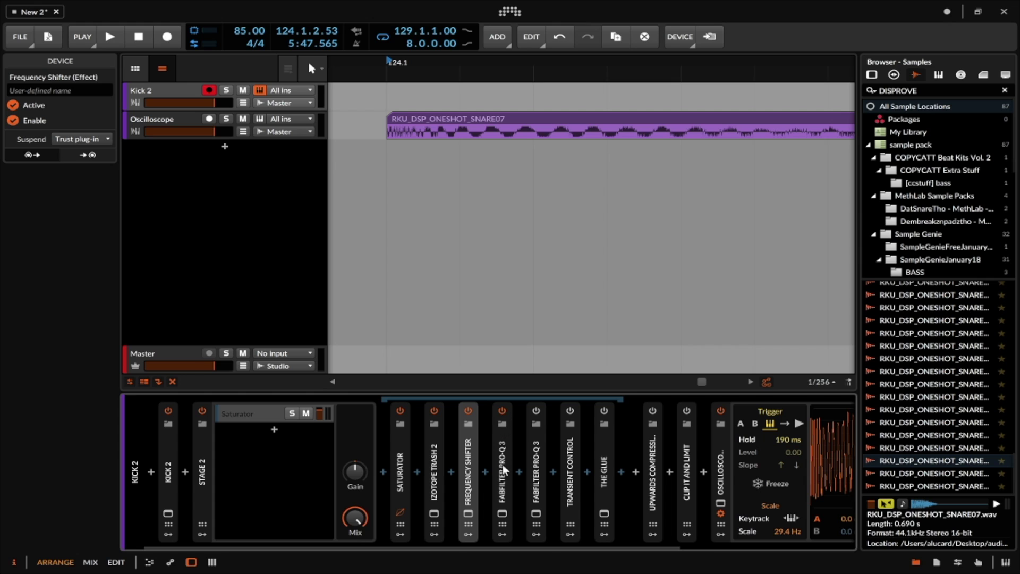
# Switch on both FabFilter Pro-Q 3 devices, examining each one's EQ curve and closing its window.
pyautogui.click(503, 514)
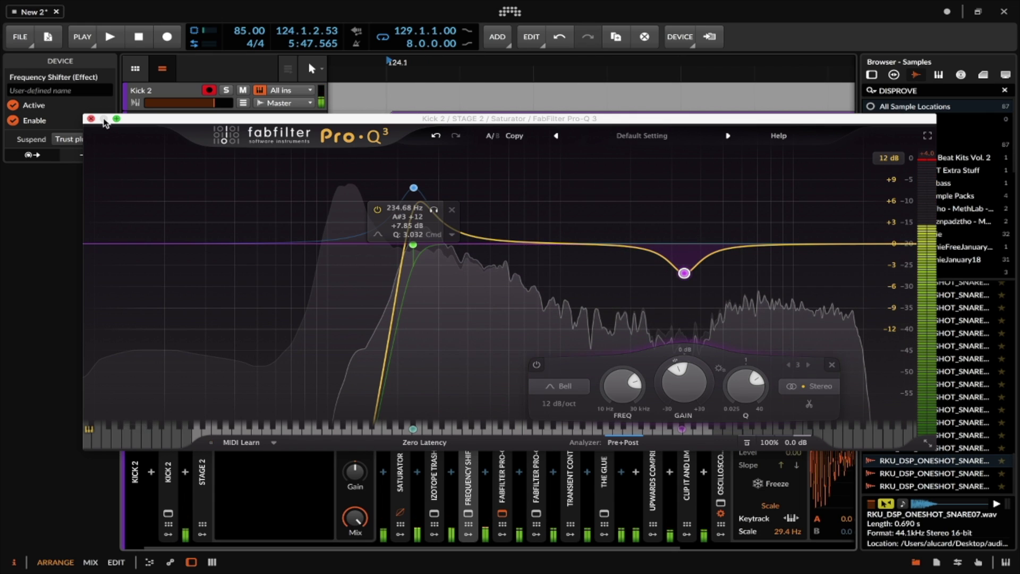
pyautogui.click(91, 118)
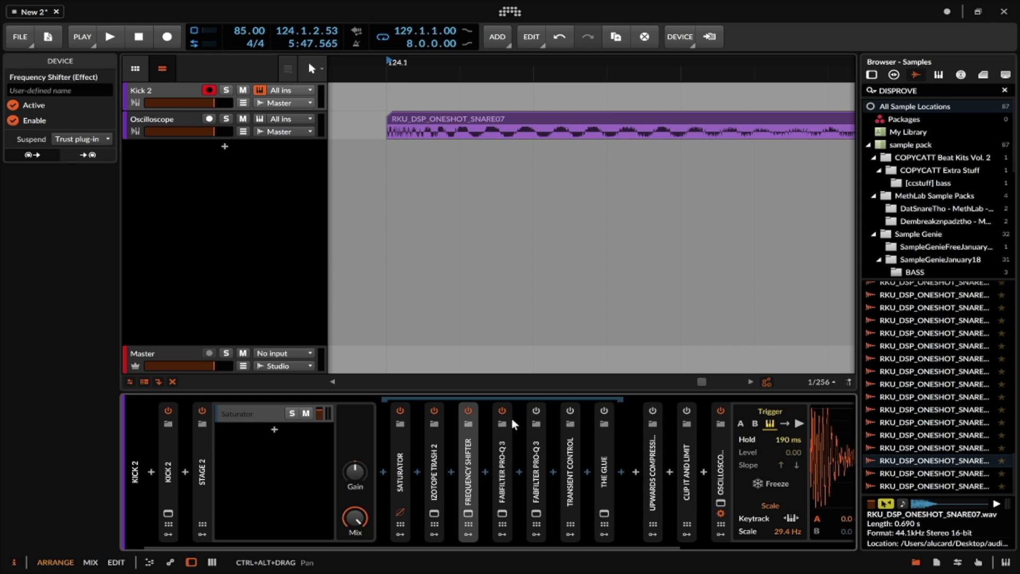
pyautogui.click(536, 410)
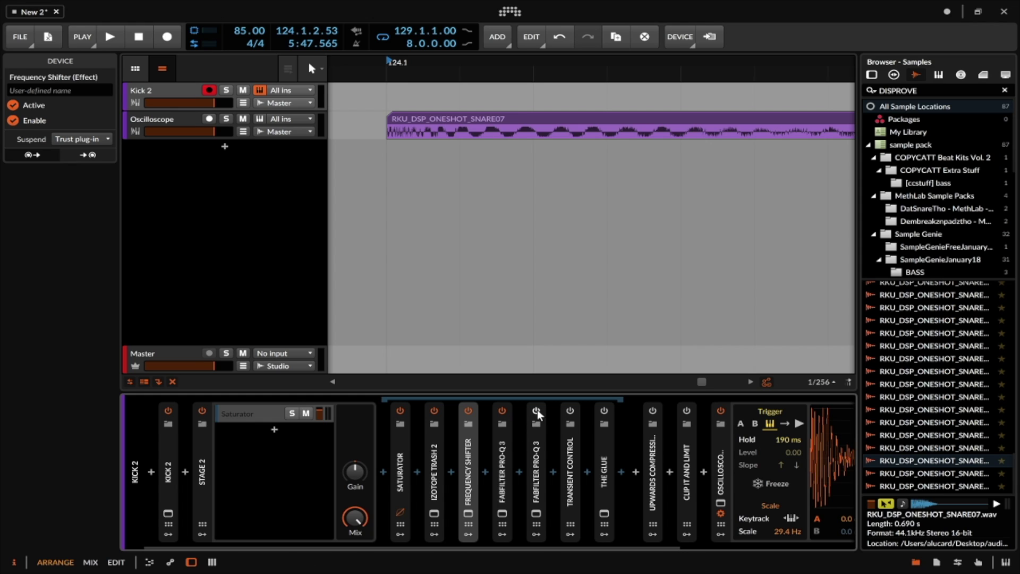
pyautogui.click(536, 513)
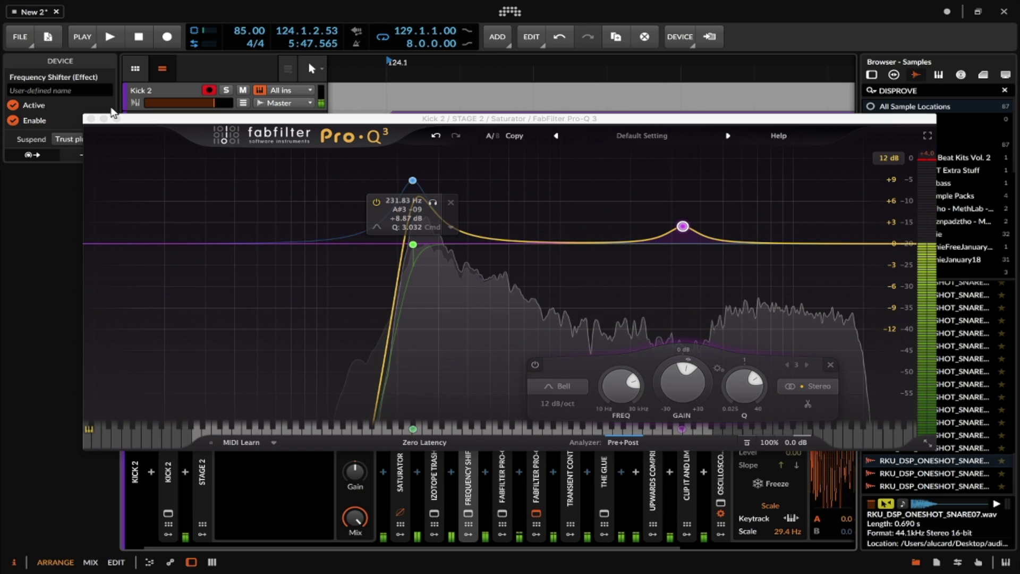
pyautogui.click(91, 118)
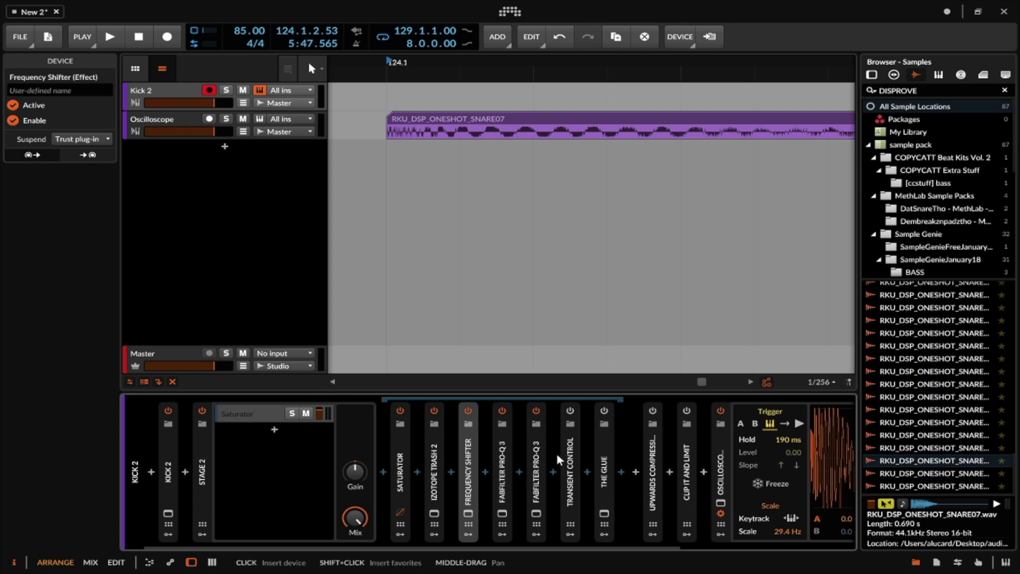
# Compare the sound with both FabFilter Pro-Q 3 devices off and on, leaving both enabled.
pyautogui.click(502, 410)
pyautogui.click(536, 410)
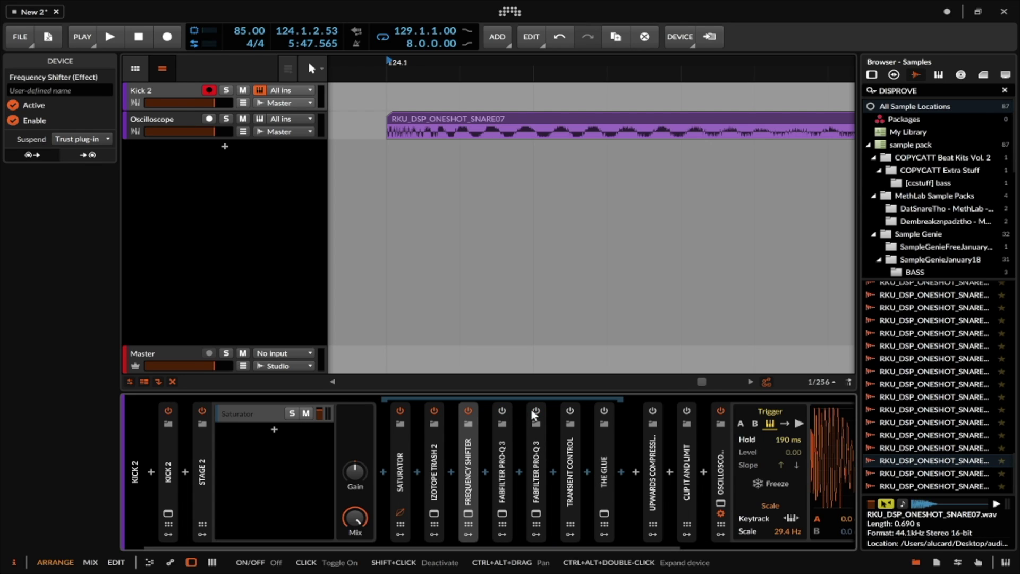
pyautogui.click(503, 410)
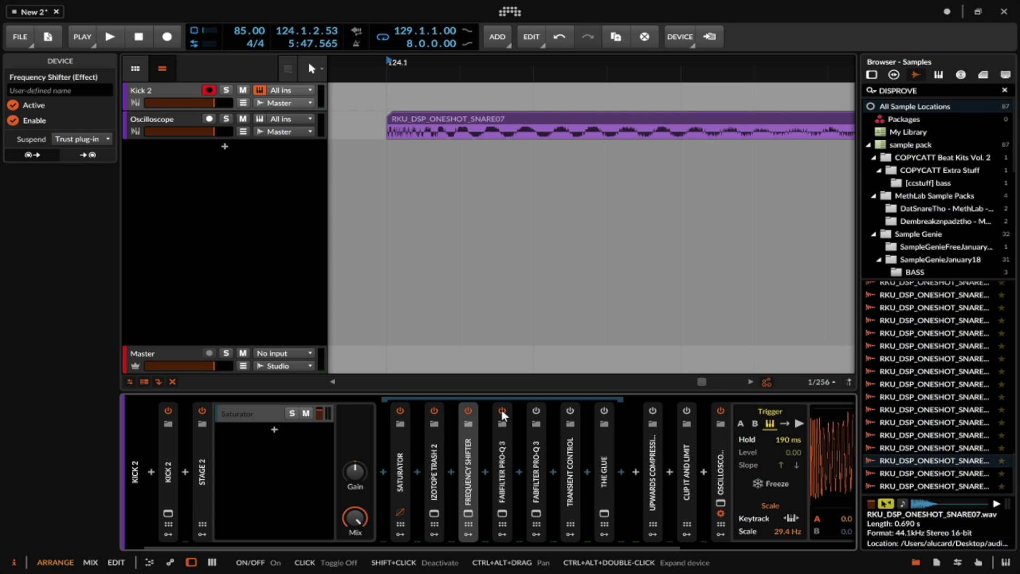
pyautogui.click(536, 411)
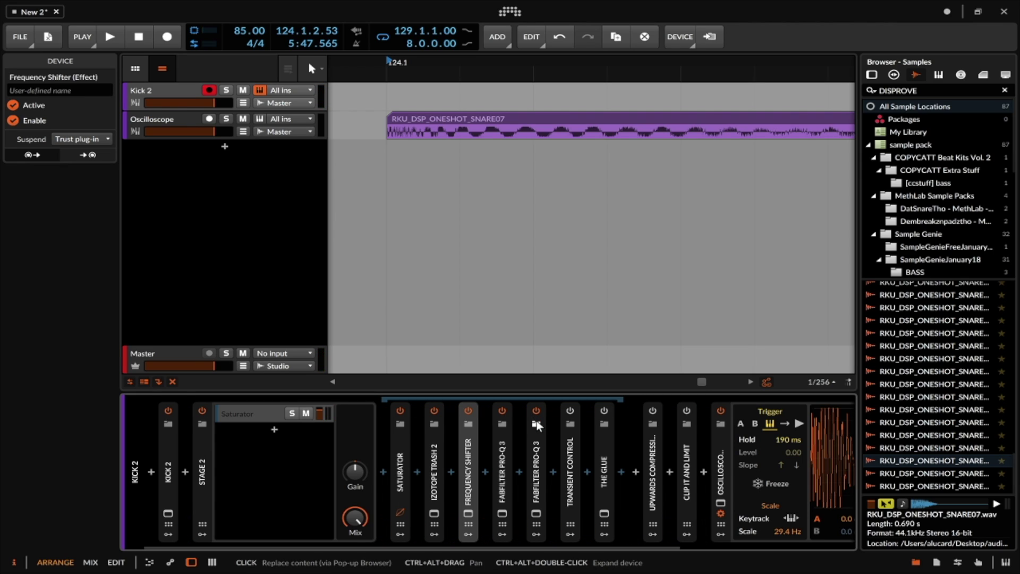
# Switch on Transient Control and The Glue, examining the settings of each before collapsing or closing it.
pyautogui.hscroll(1, 537, 424)
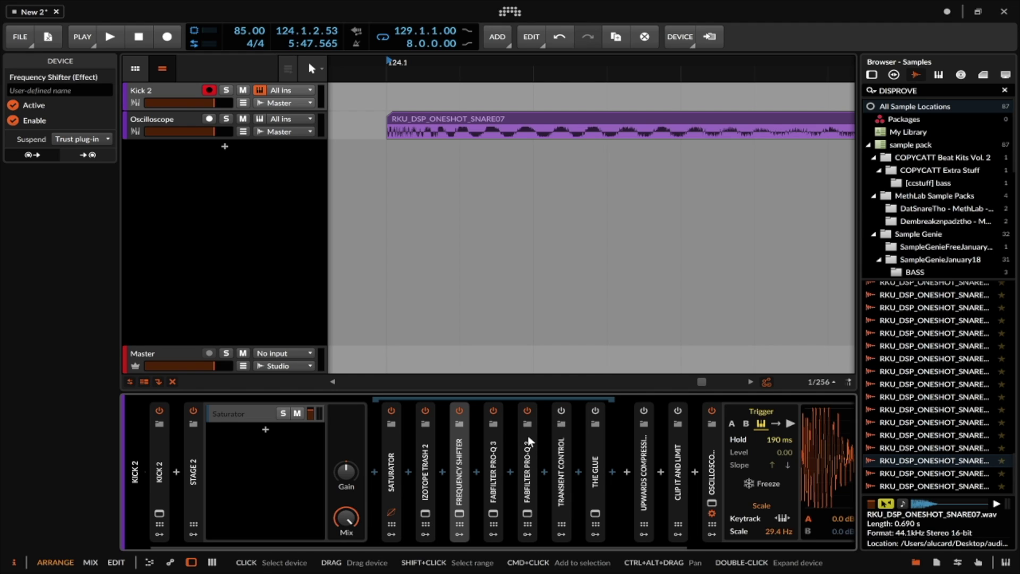
pyautogui.click(561, 410)
pyautogui.click(562, 449)
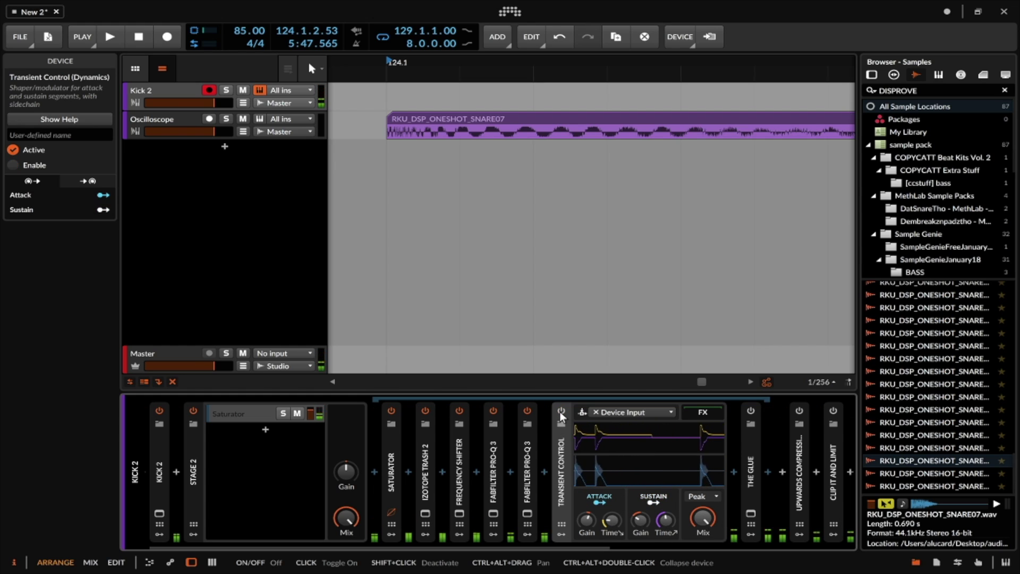
pyautogui.click(559, 458)
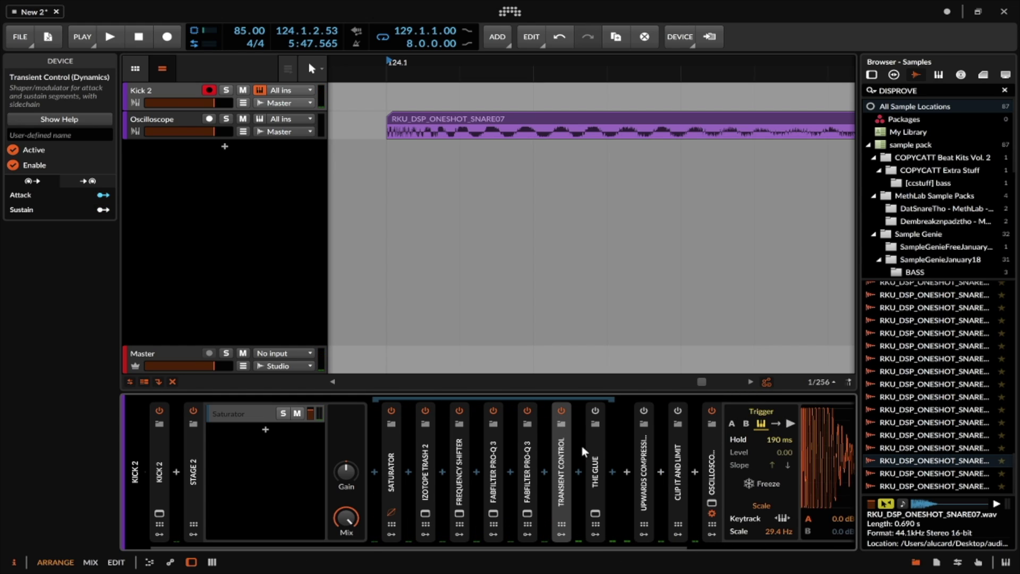
pyautogui.click(595, 411)
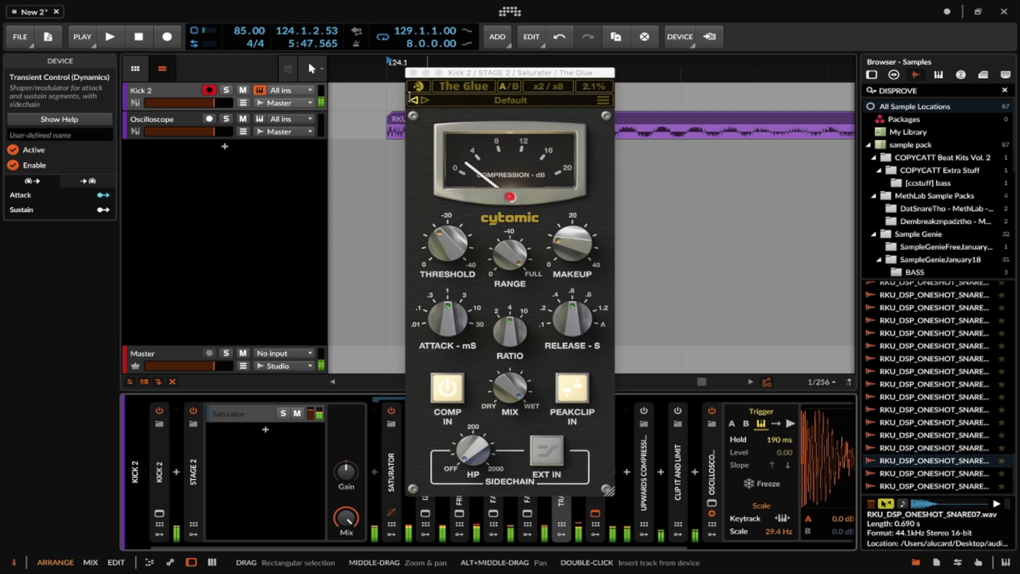
pyautogui.click(416, 71)
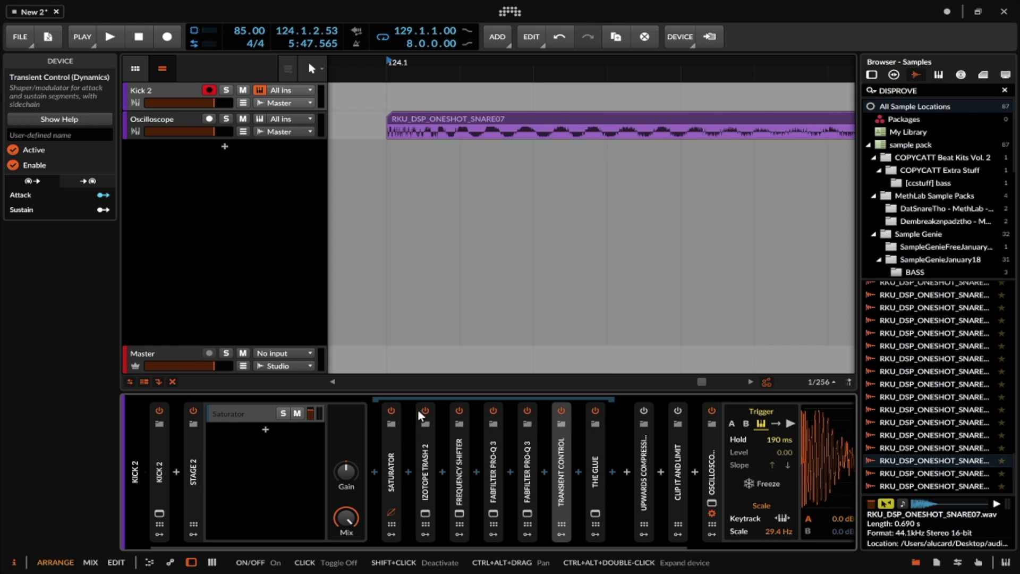
# Compare the sound with the whole STAGE 2 container off and on, leaving it enabled and collapsed.
pyautogui.doubleClick(201, 445)
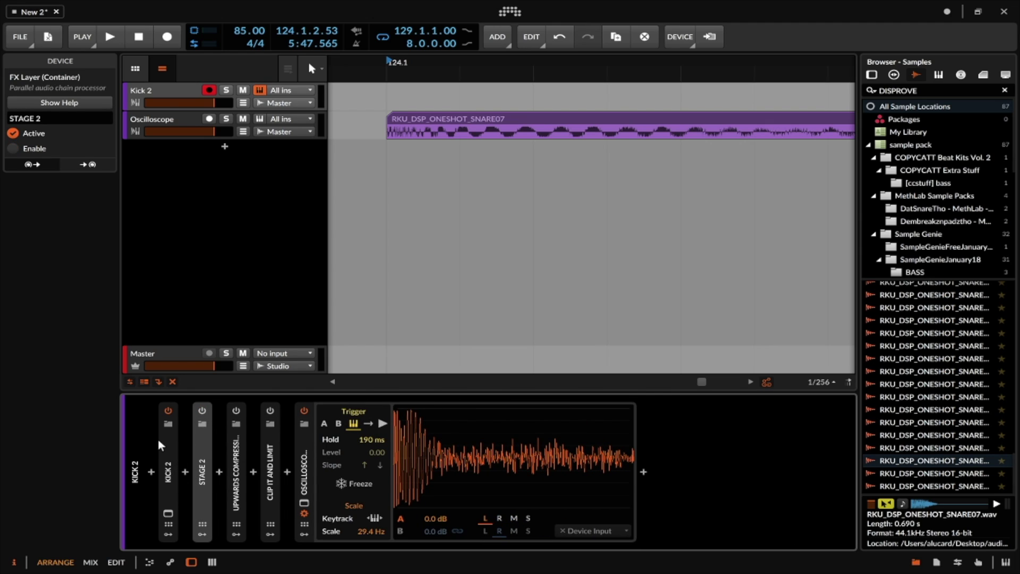
pyautogui.click(166, 434)
pyautogui.doubleClick(201, 459)
pyautogui.doubleClick(181, 452)
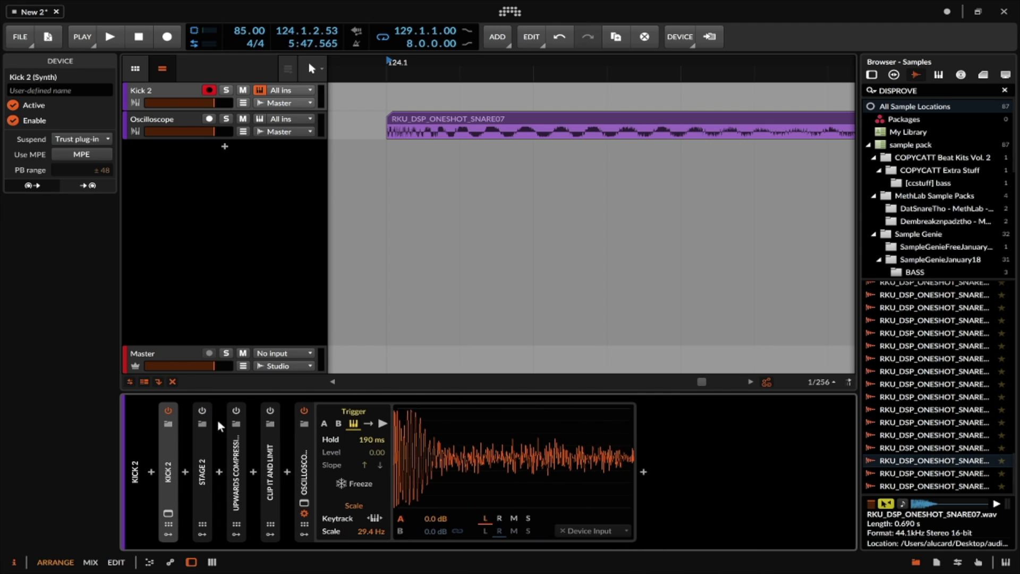
pyautogui.doubleClick(201, 438)
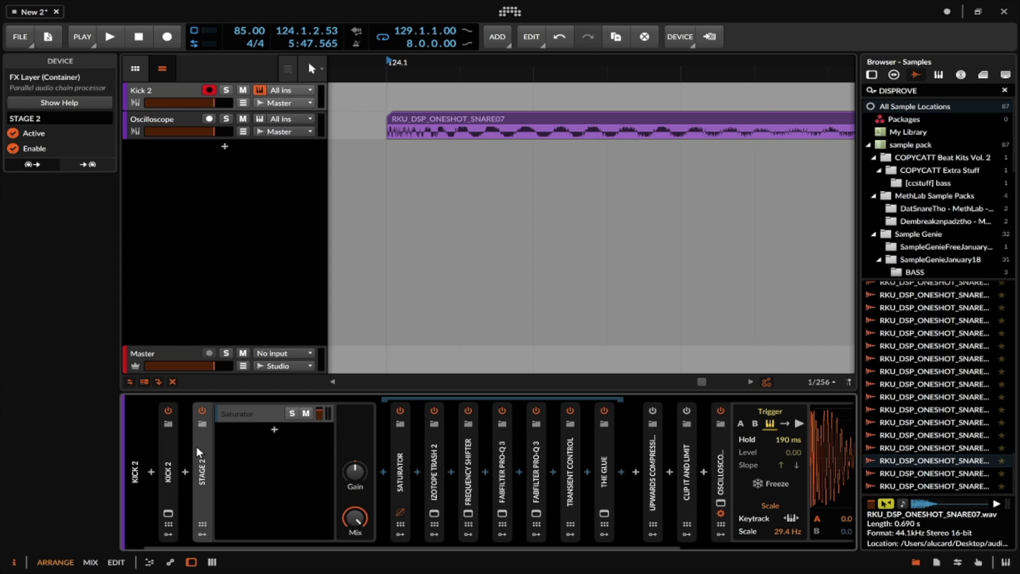
pyautogui.doubleClick(197, 450)
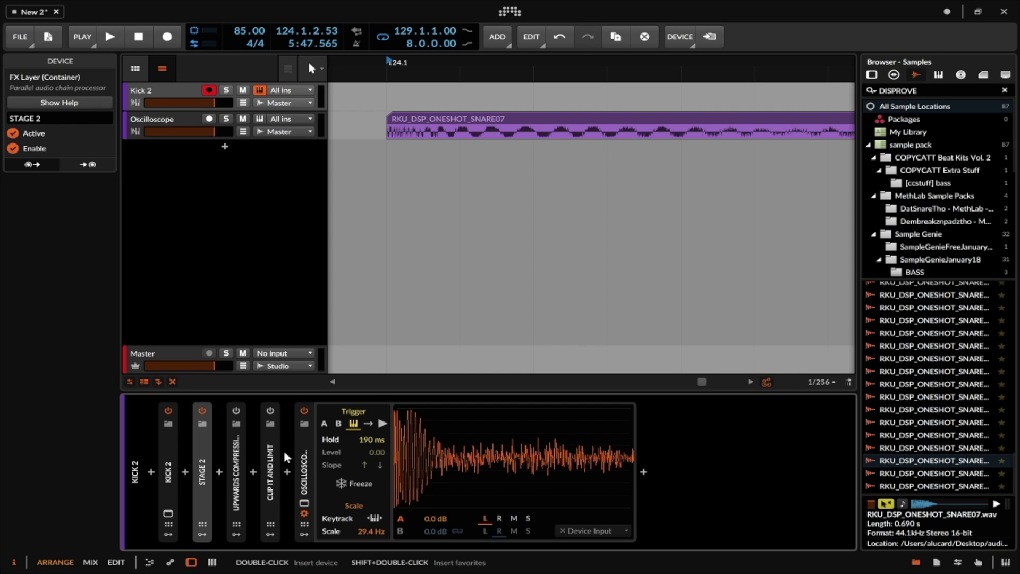
# Expand the UPWARDS COMPRESSION container and switch it on.
pyautogui.click(240, 457)
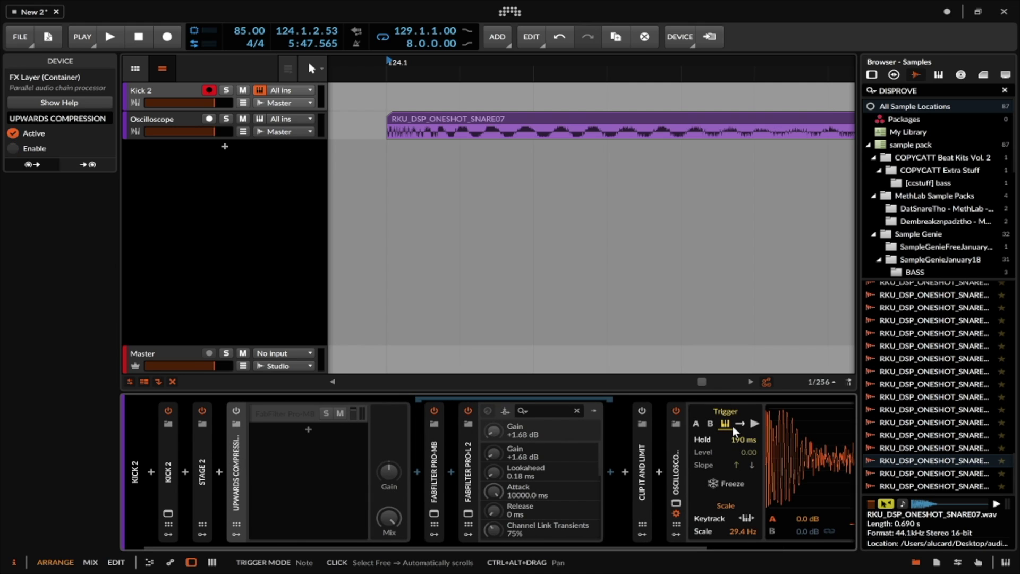
pyautogui.hscroll(5, 732, 426)
pyautogui.hscroll(-4, 589, 443)
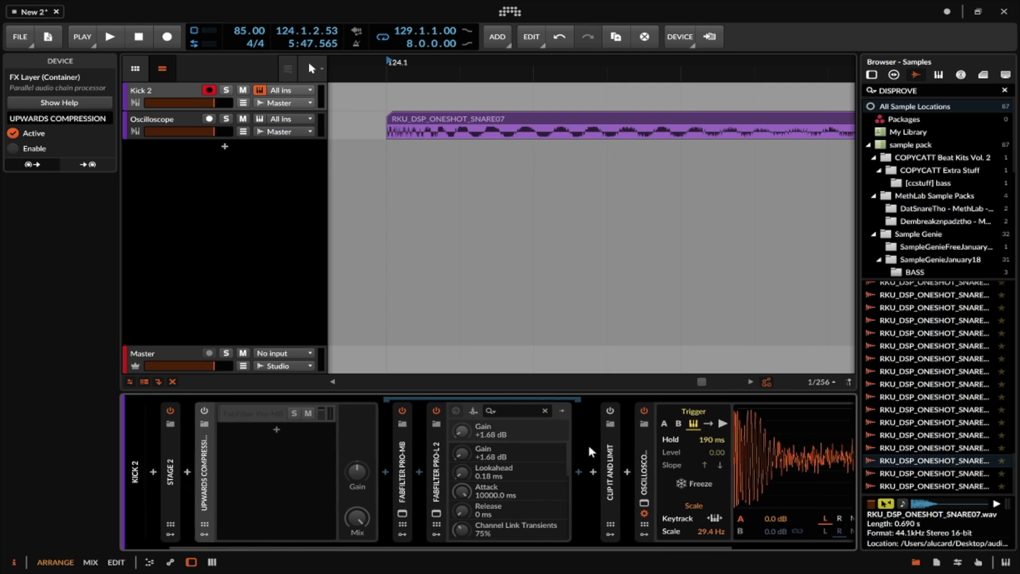
pyautogui.click(210, 410)
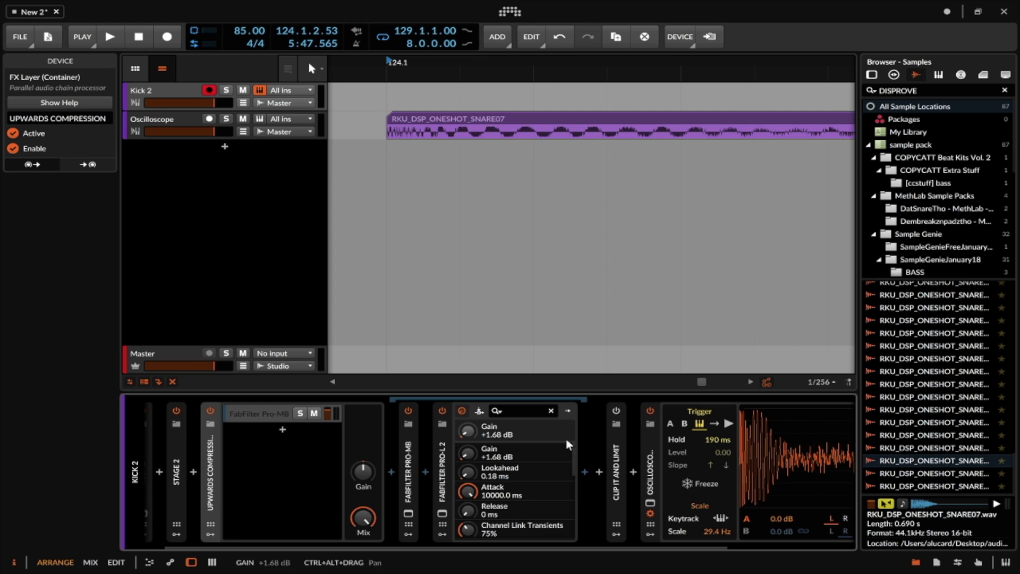
pyautogui.hscroll(1, 566, 438)
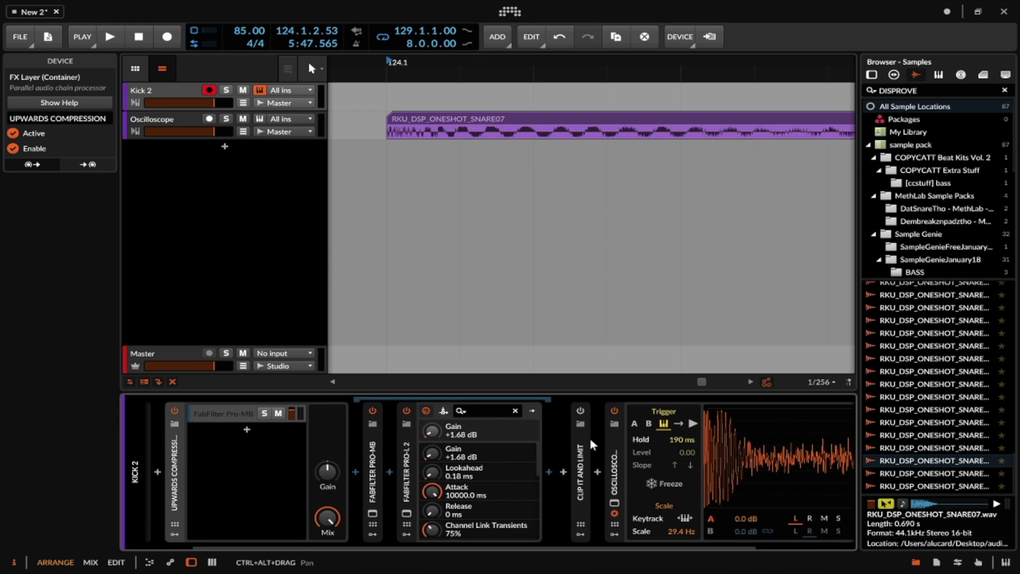
# Examine FabFilter Pro-MB's band settings in its window and switch off FabFilter Pro-L 2 to hear Pro-MB alone.
pyautogui.click(372, 513)
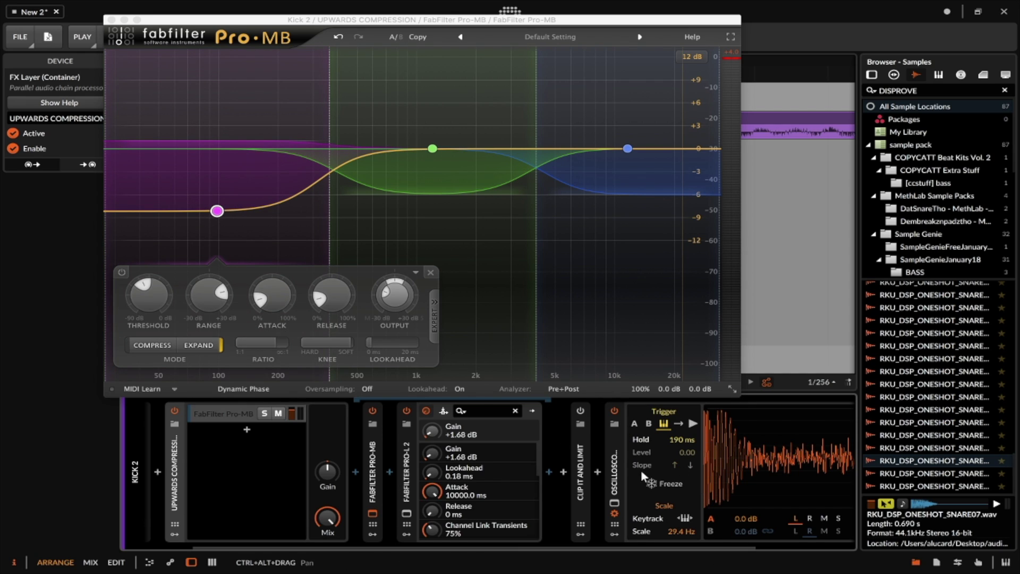
pyautogui.press('space')
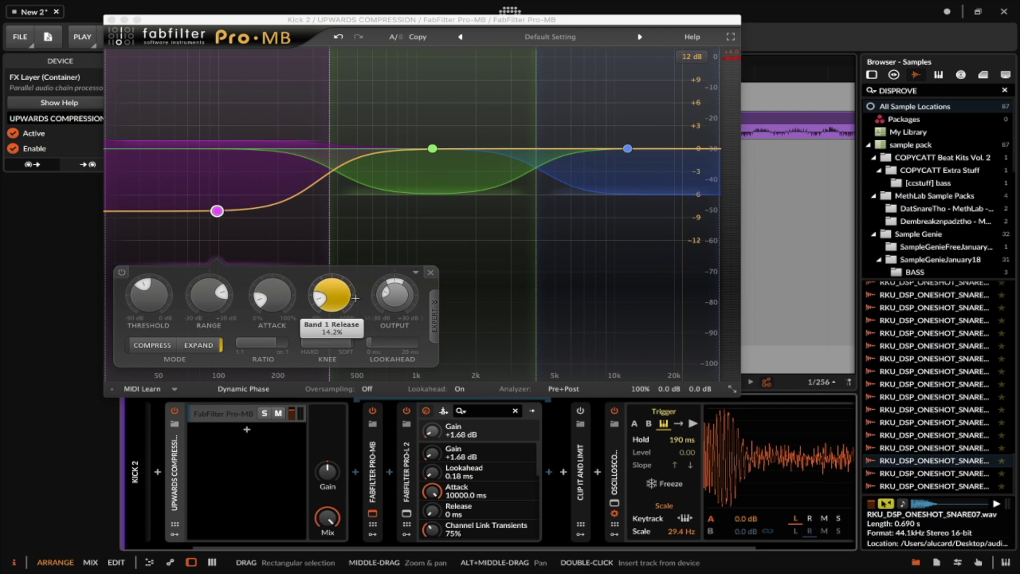
pyautogui.click(407, 410)
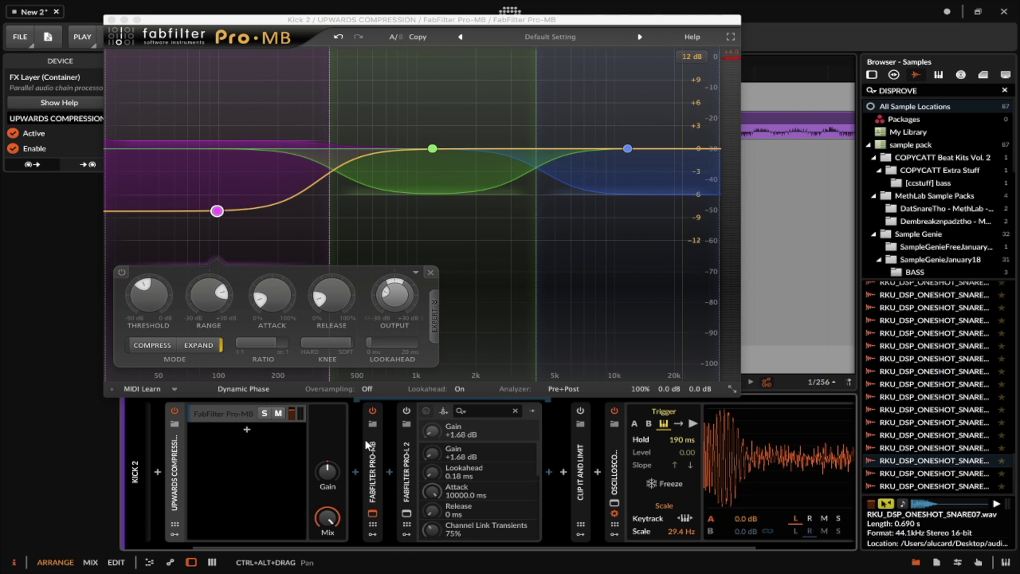
# Examine FabFilter Pro-L 2's limiter settings and compare the sound with it off and on, leaving it enabled with both plugin windows closed.
pyautogui.click(406, 513)
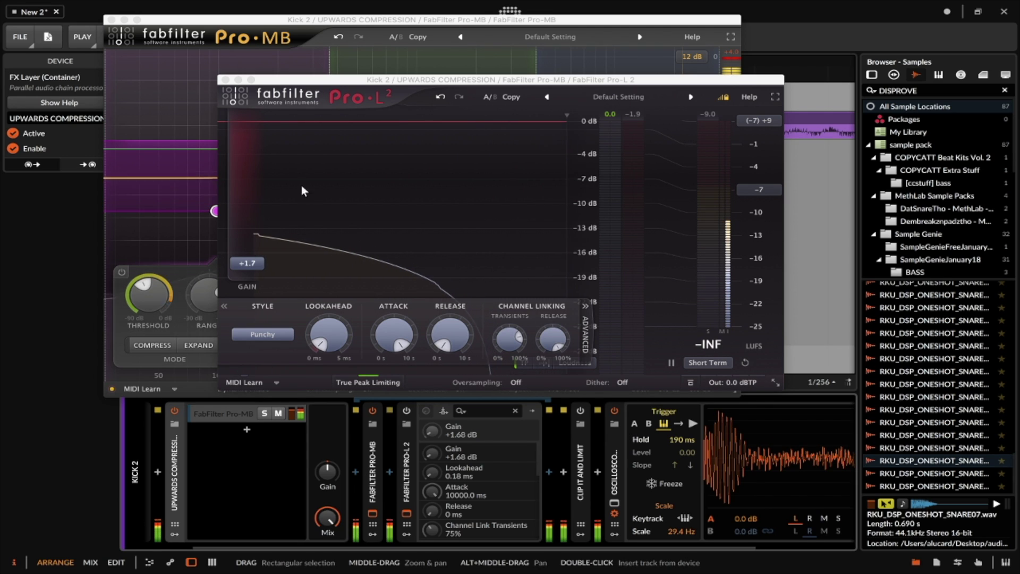
pyautogui.click(225, 80)
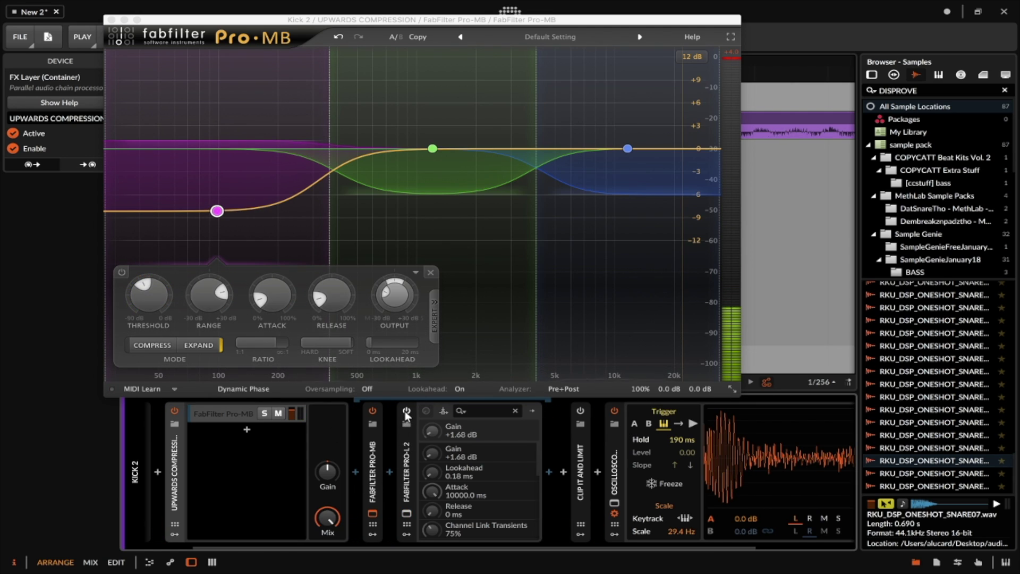
pyautogui.click(406, 513)
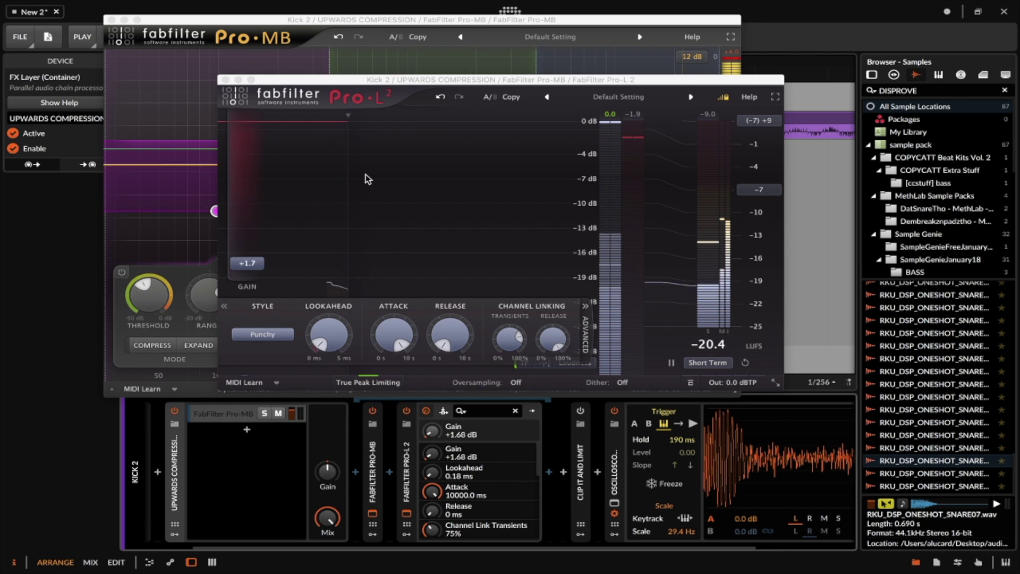
pyautogui.click(225, 80)
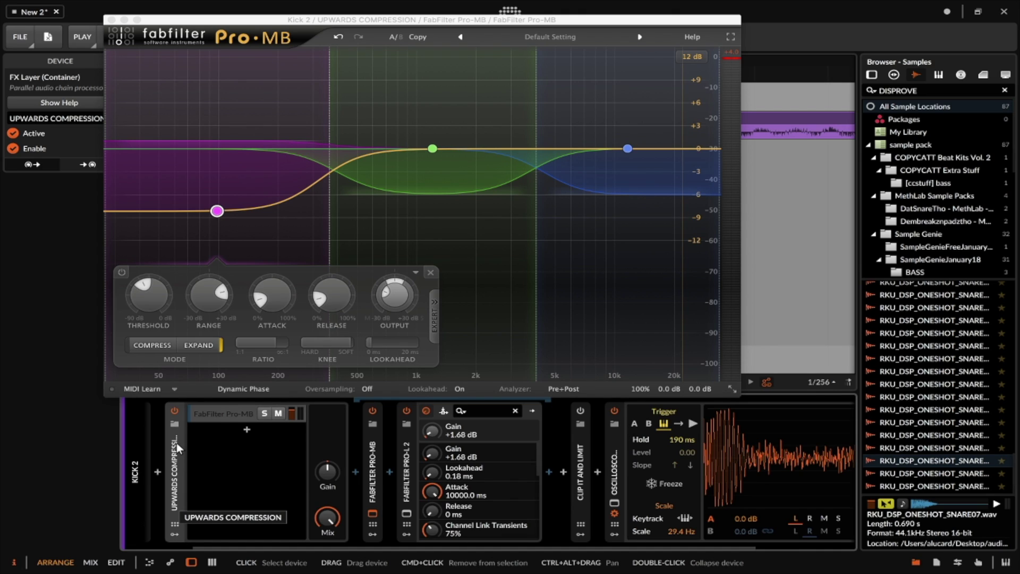
pyautogui.click(111, 20)
pyautogui.hscroll(3, 468, 452)
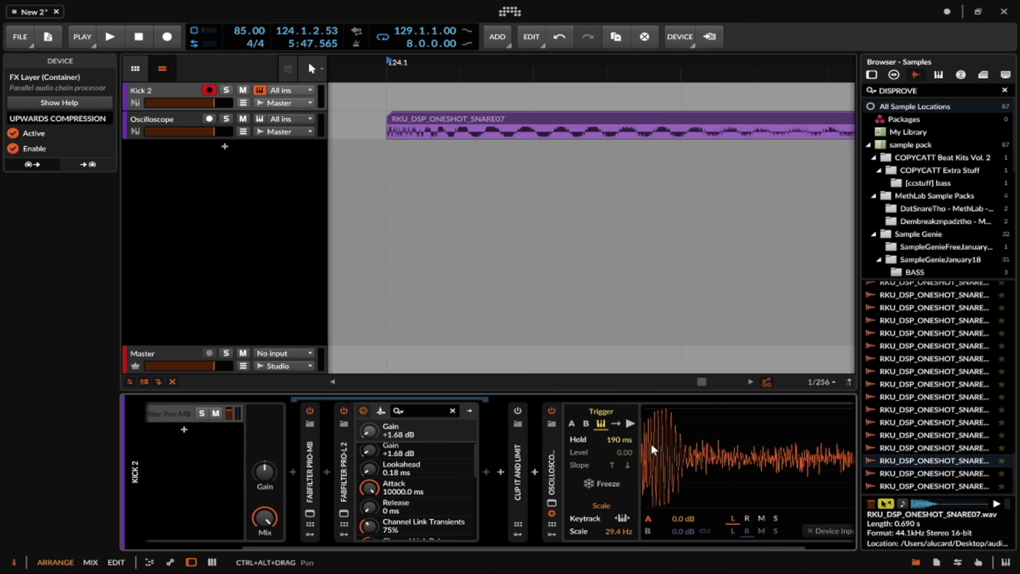
pyautogui.hscroll(-5, 651, 444)
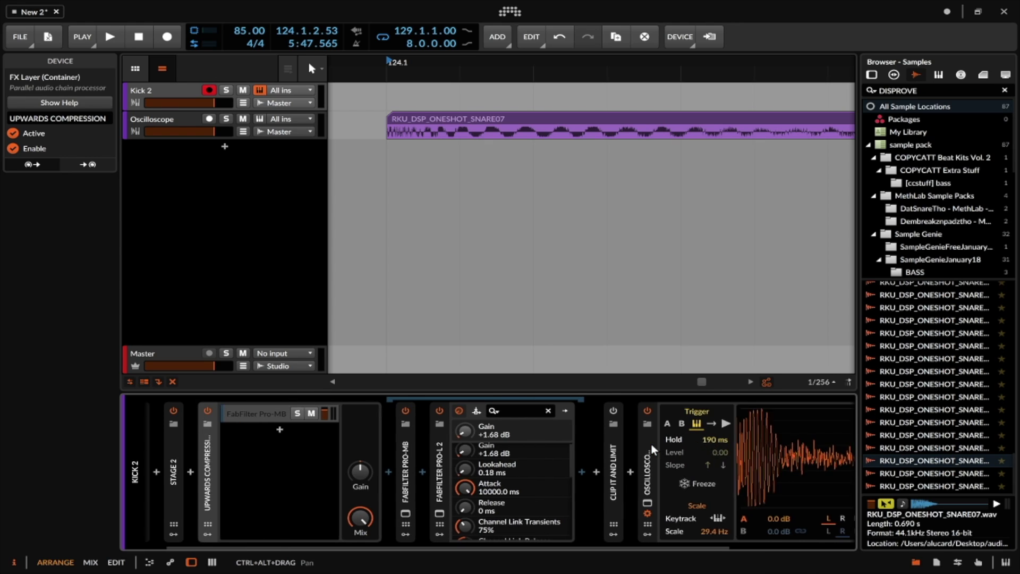
# Switch off the UPWARDS COMPRESSION container, and switch on and expand the CLIP IT AND LIMIT container.
pyautogui.click(236, 410)
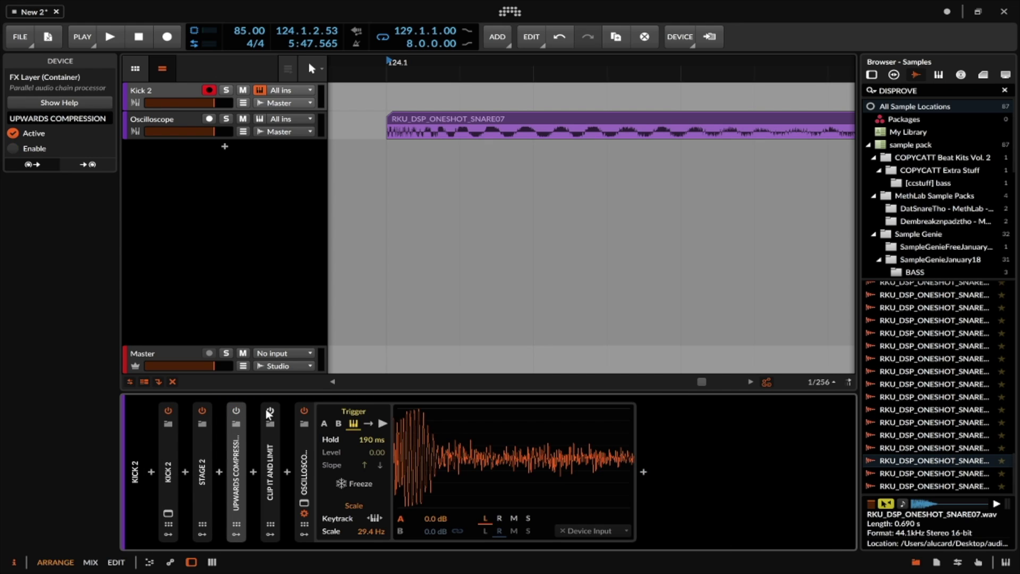
pyautogui.click(270, 455)
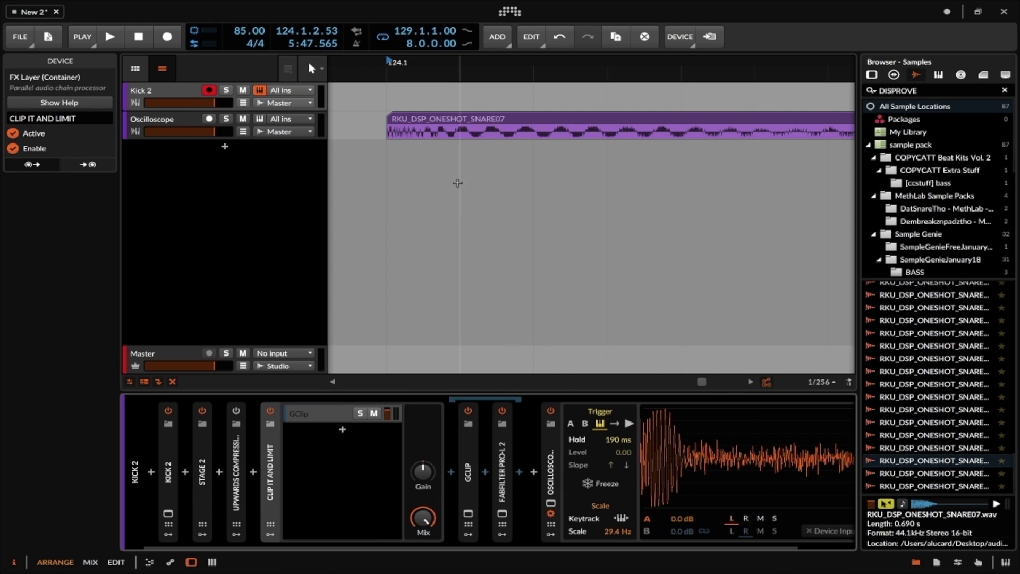
# Play the RKU_DSP_ONESHOT_SNARE07 clip on the Oscilloscope track as a reference, and return to the Kick 2 track's device chain.
pyautogui.click(420, 122)
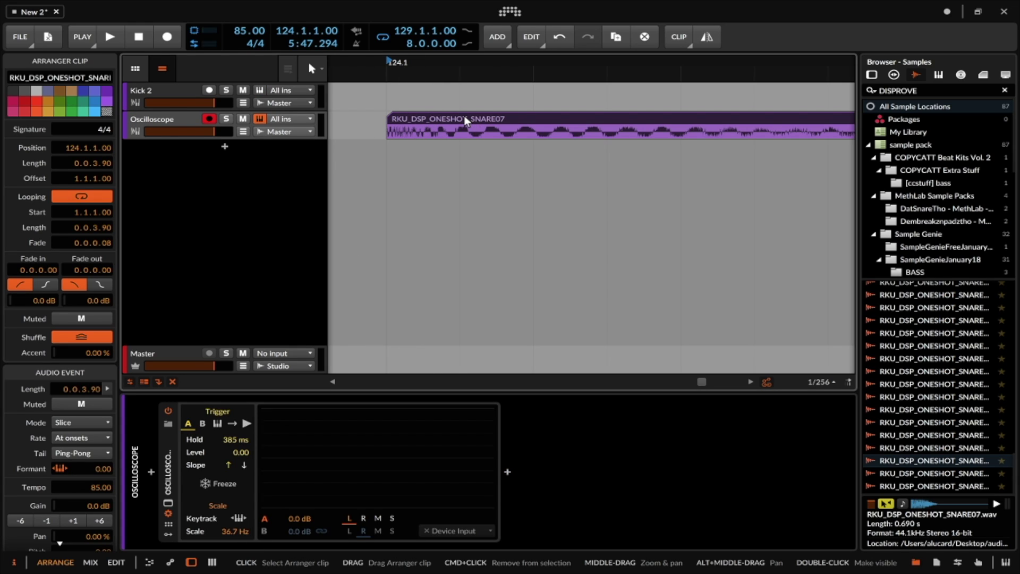
pyautogui.press('space')
pyautogui.press('space')
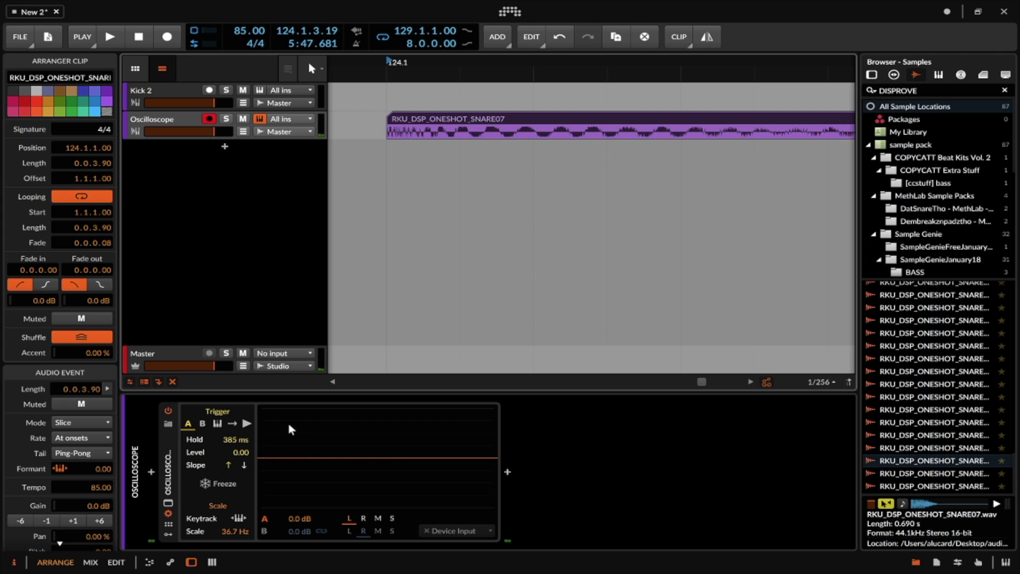
pyautogui.press('space')
pyautogui.press('space')
pyautogui.press('space')
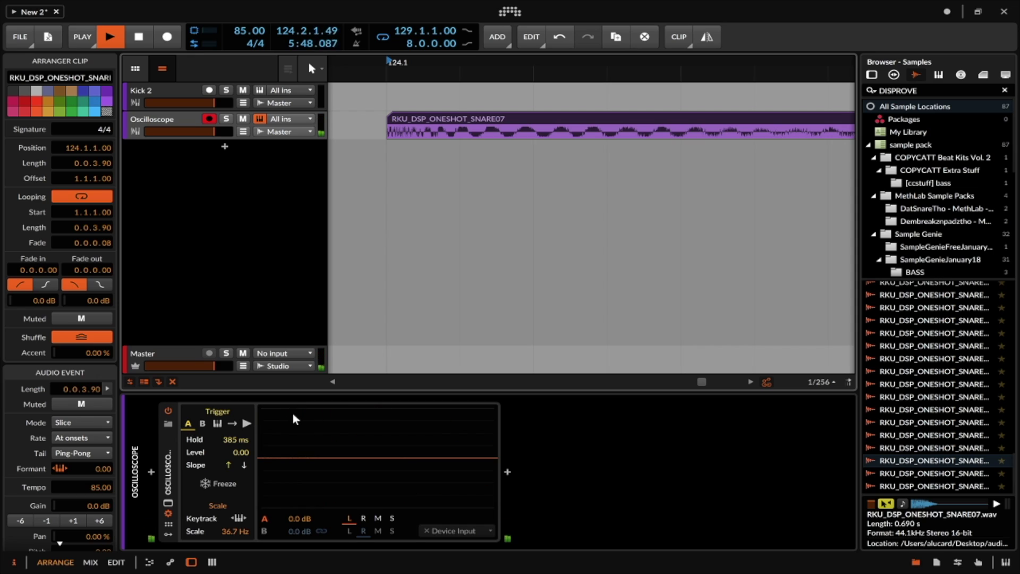
pyautogui.click(169, 97)
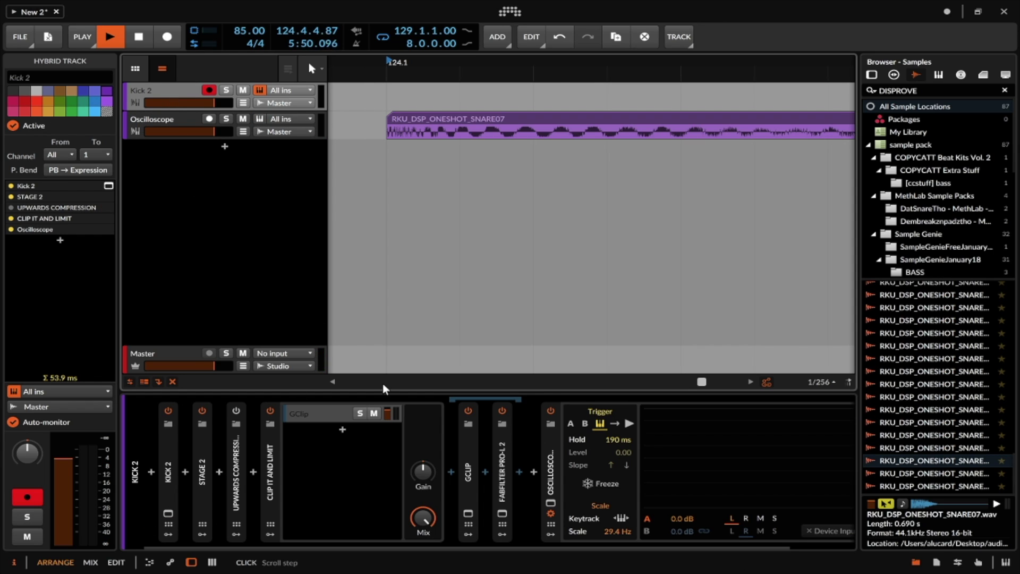
# Examine GClip's settings in its window and compare the sound with it off and on while FabFilter Pro-L 2 is bypassed.
pyautogui.click(471, 450)
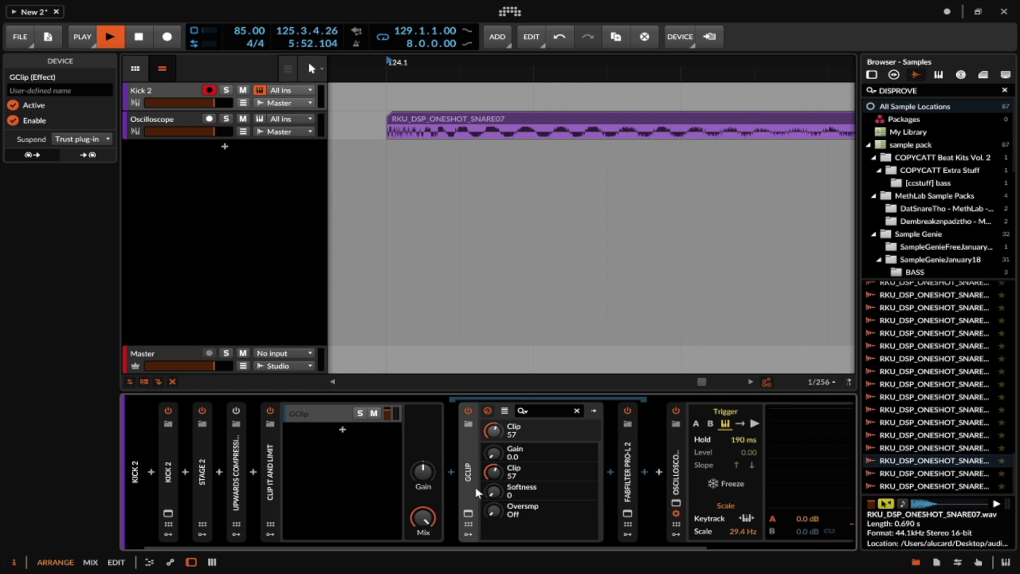
pyautogui.click(467, 513)
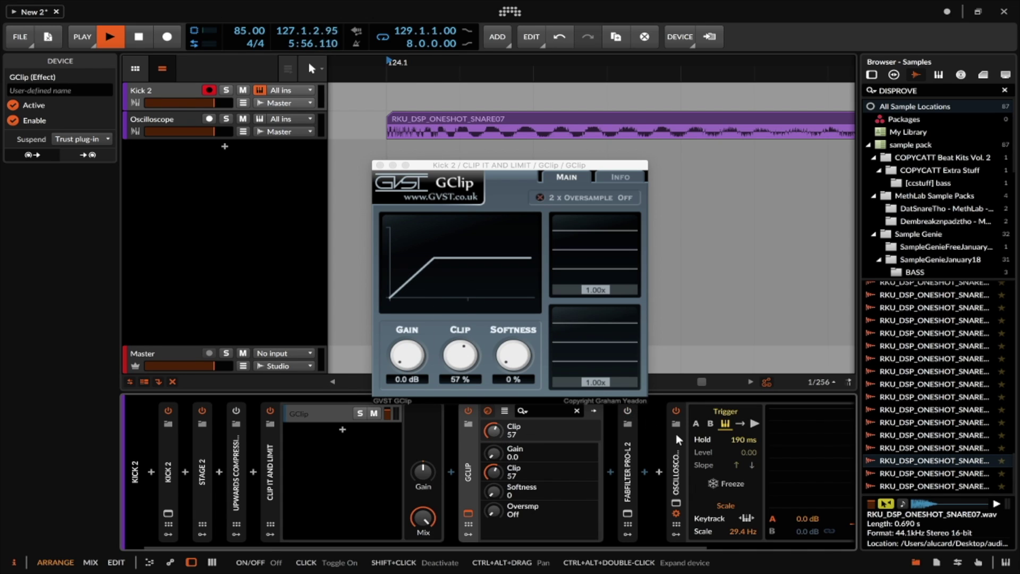
pyautogui.hscroll(5, 676, 433)
pyautogui.click(341, 410)
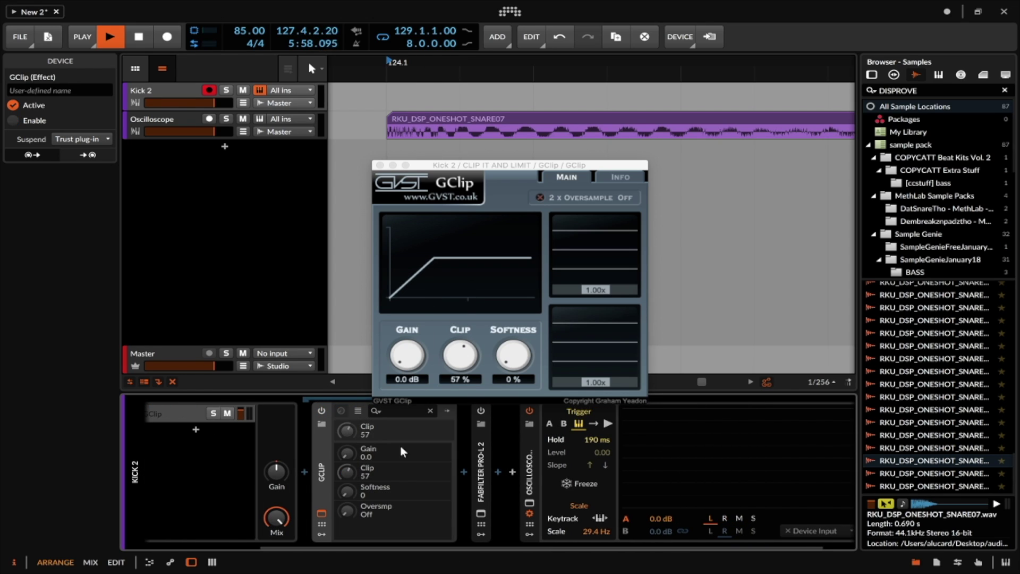
pyautogui.press('space')
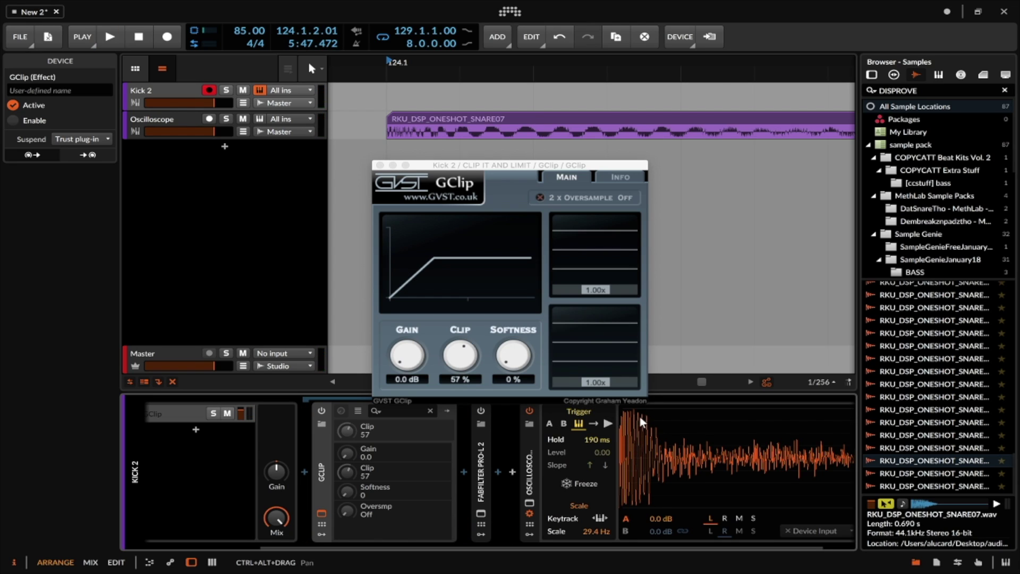
pyautogui.click(341, 410)
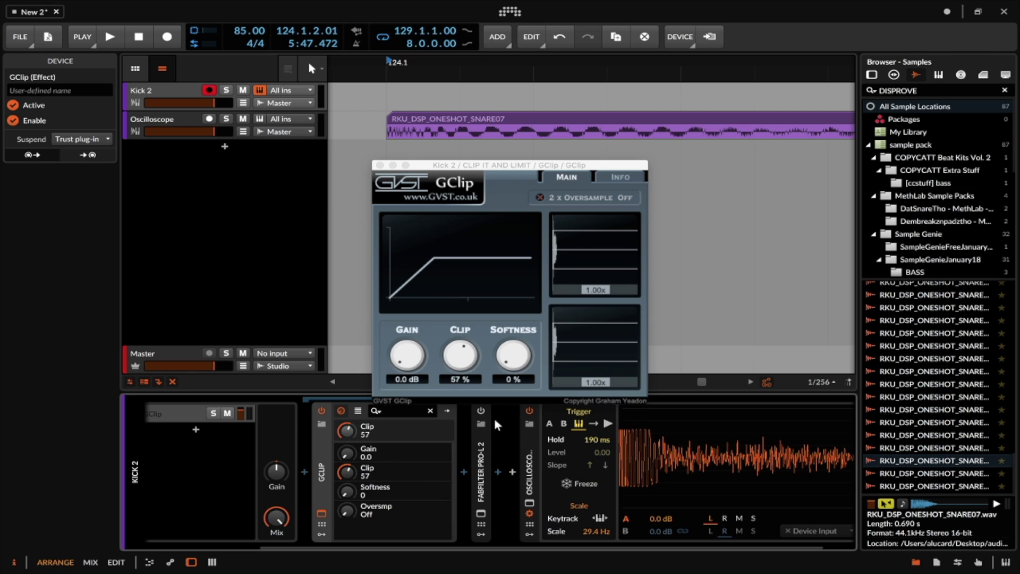
# Examine FabFilter Pro-L 2's limiter settings and hear it after GClip, leaving it enabled with both plugin windows closed.
pyautogui.click(480, 513)
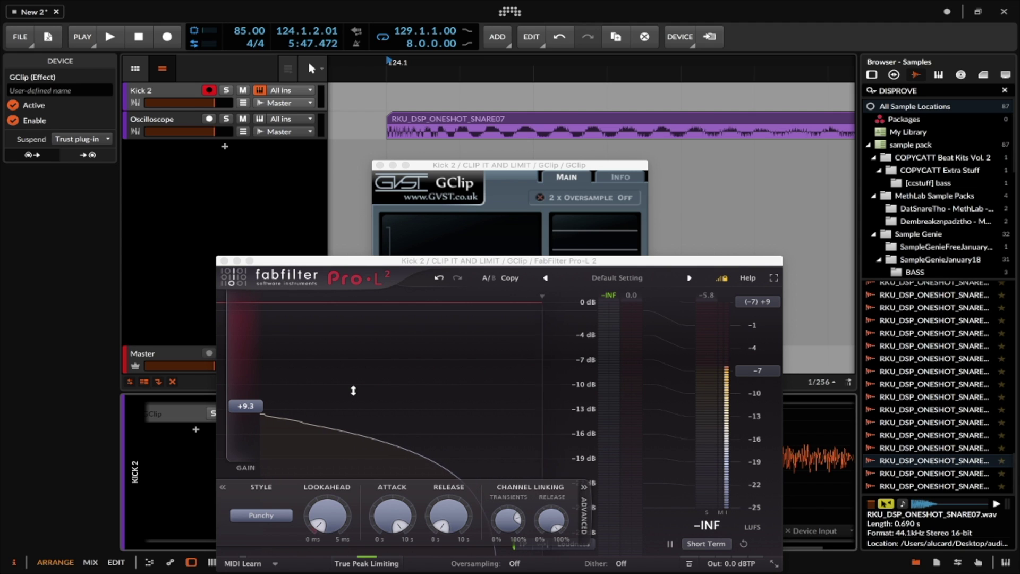
pyautogui.moveTo(350, 265); pyautogui.dragTo(135, 100)
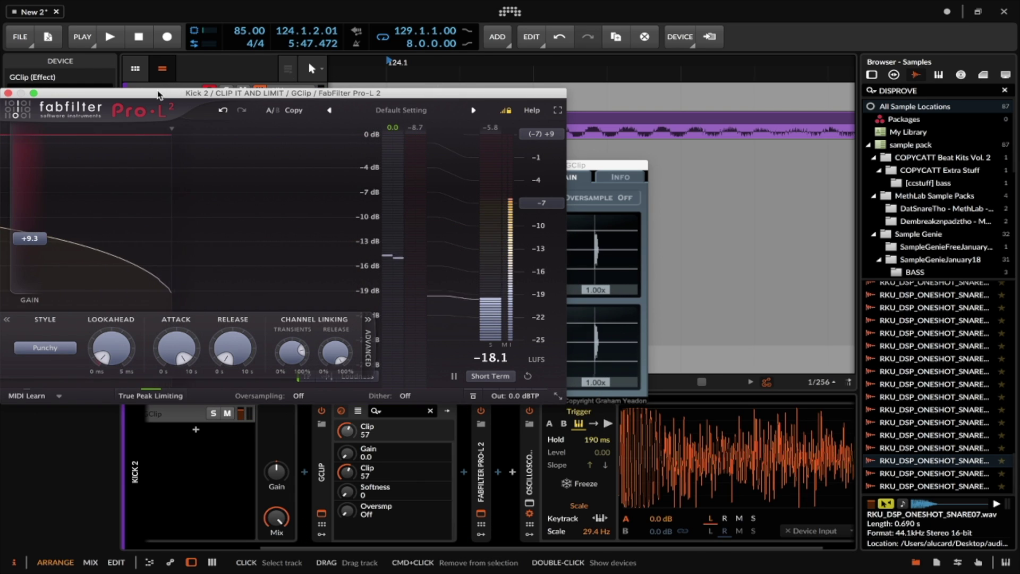
pyautogui.moveTo(159, 93); pyautogui.dragTo(388, 91)
pyautogui.click(237, 93)
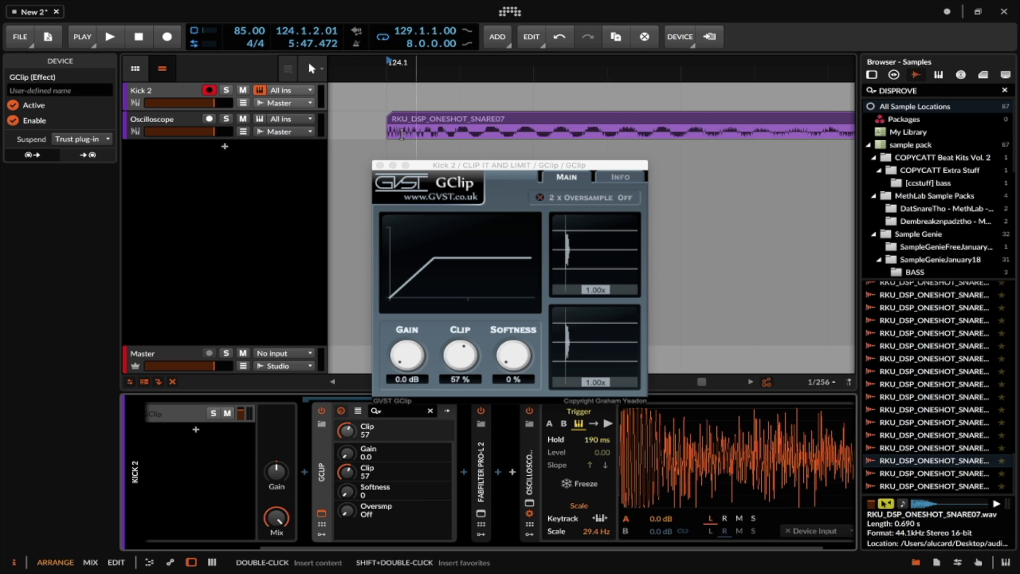
pyautogui.click(380, 166)
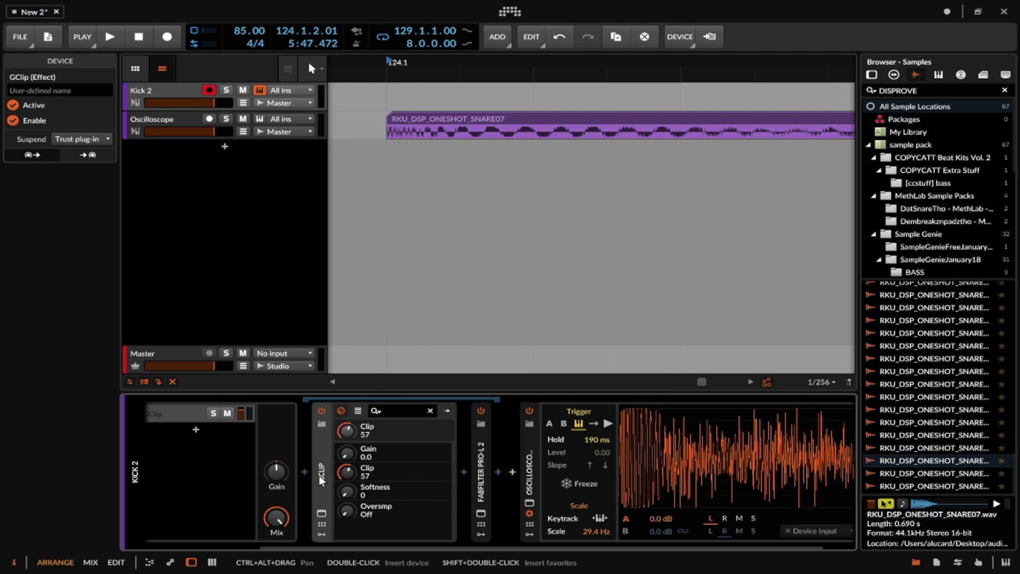
# Collapse GClip and the CLIP IT AND LIMIT container, and switch the whole container off.
pyautogui.doubleClick(318, 459)
pyautogui.doubleClick(267, 446)
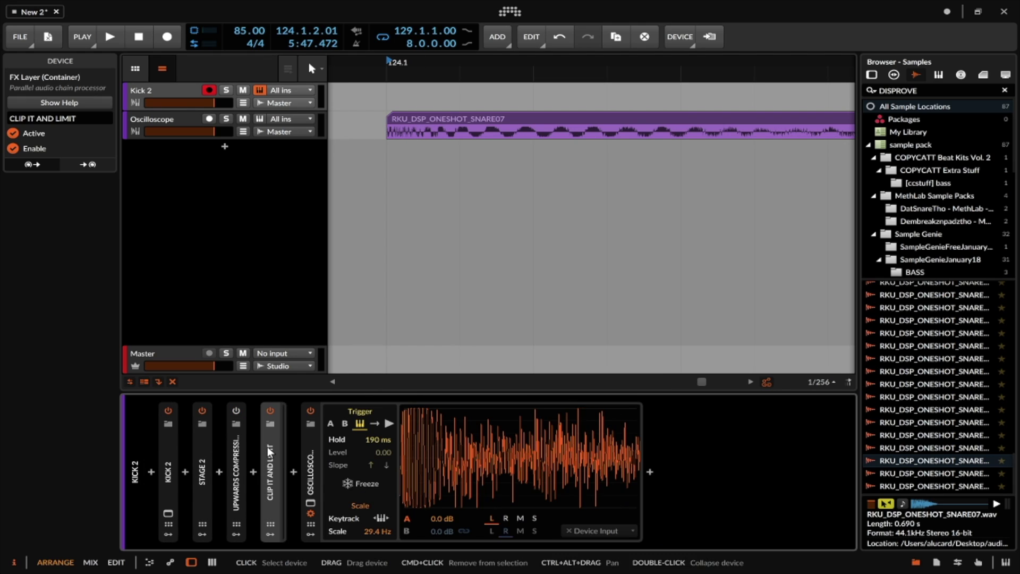
pyautogui.click(269, 411)
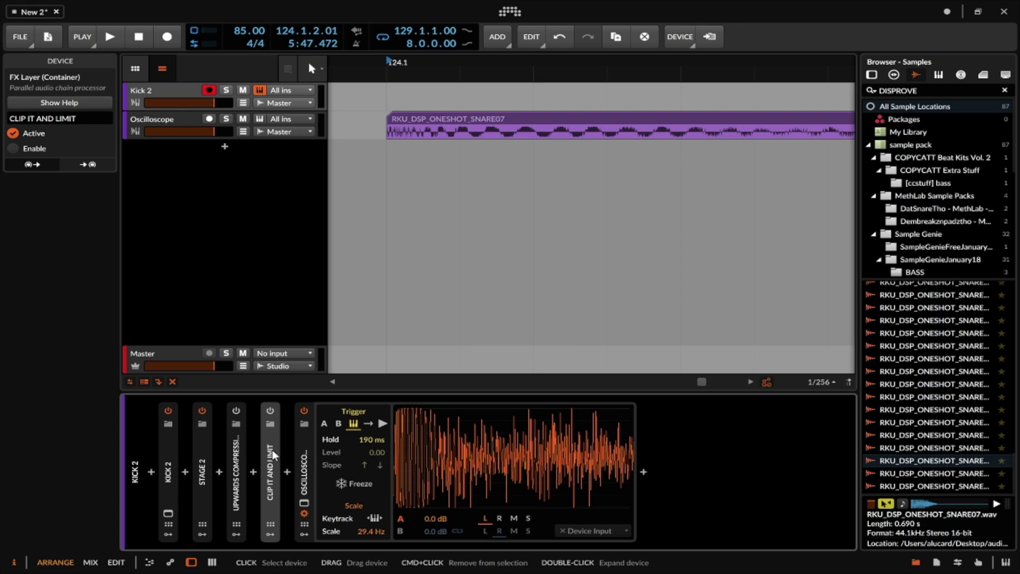